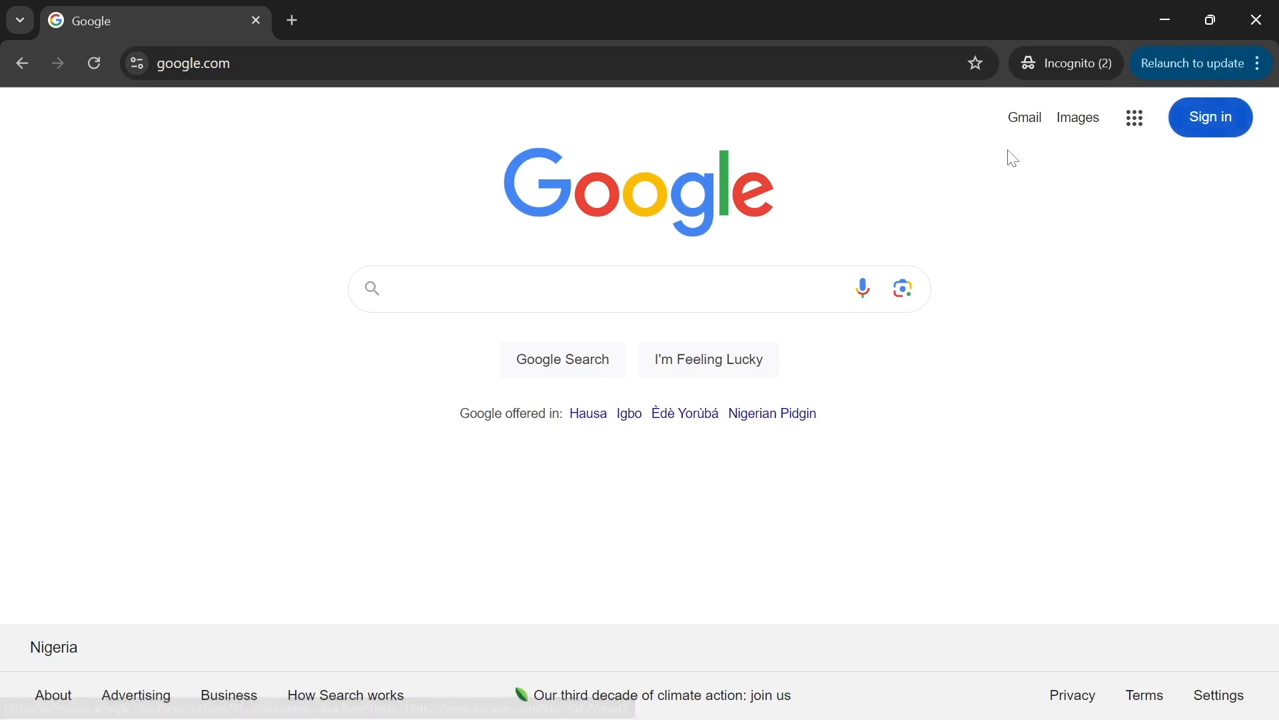
- Start creating a new Google account for personal use
click(1210, 127)
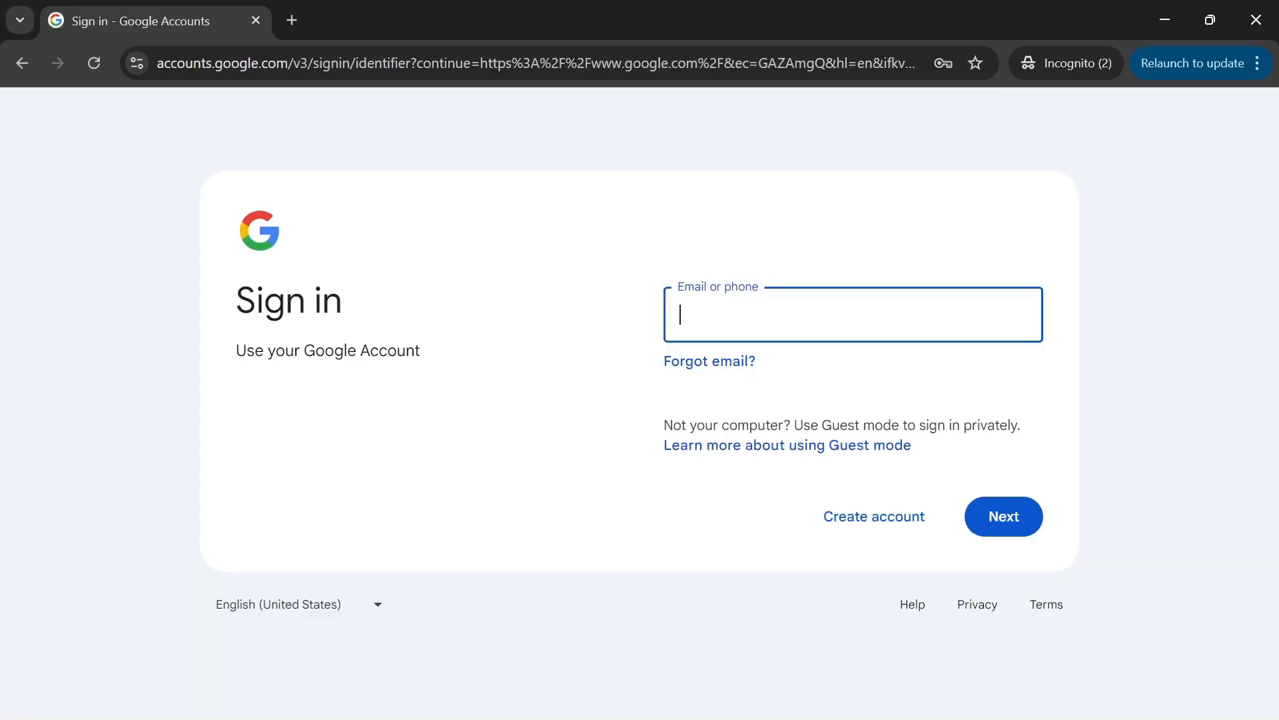
click(846, 525)
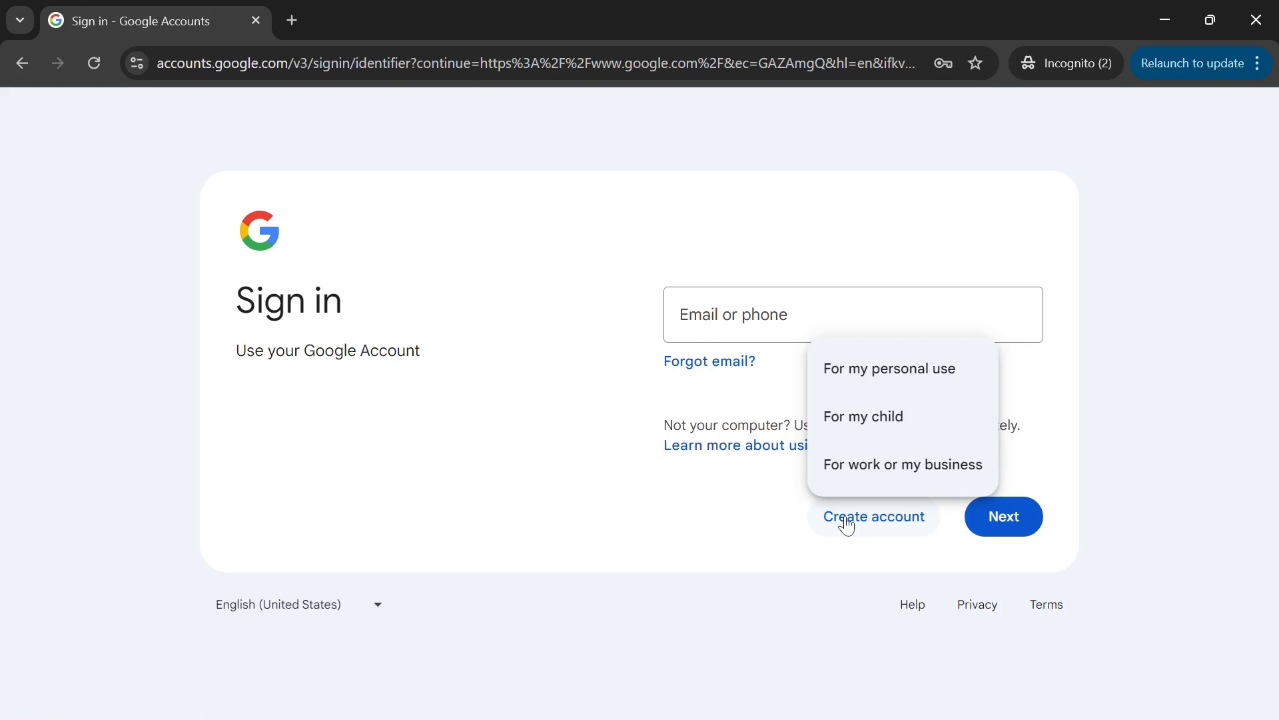
click(854, 380)
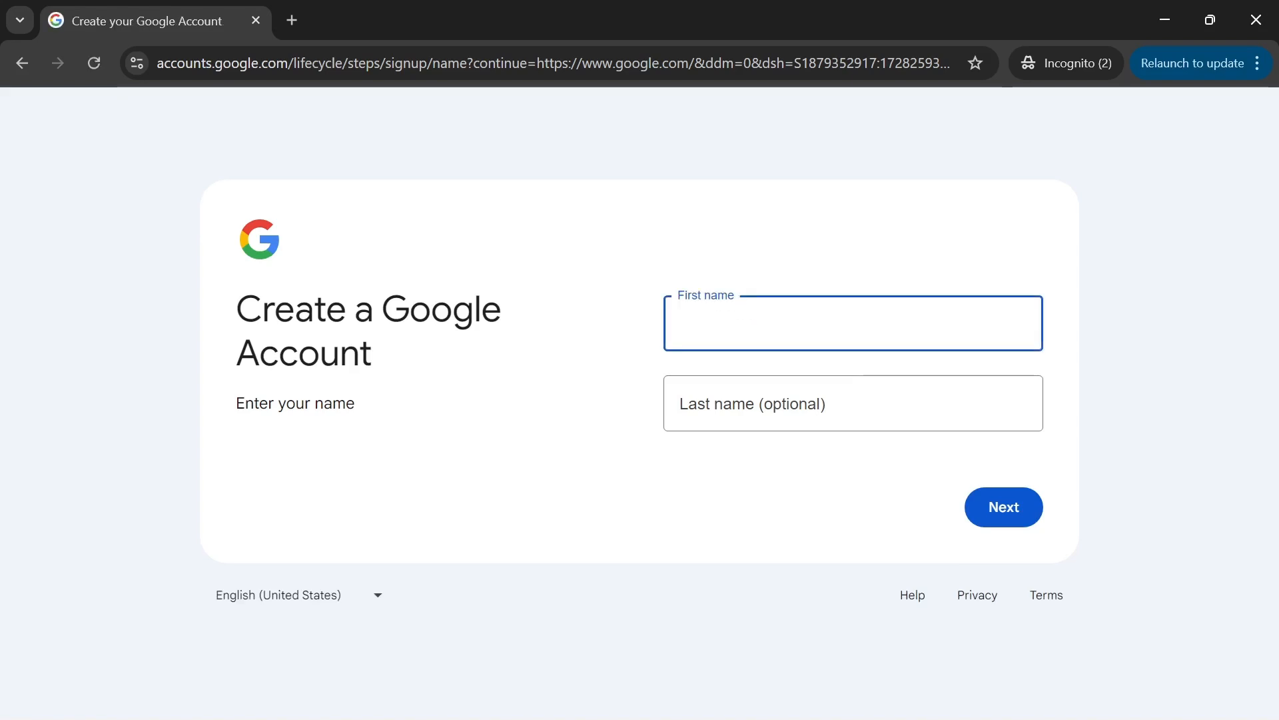
- Enter the first name, the birthday and Female as the gender
text(Susan)
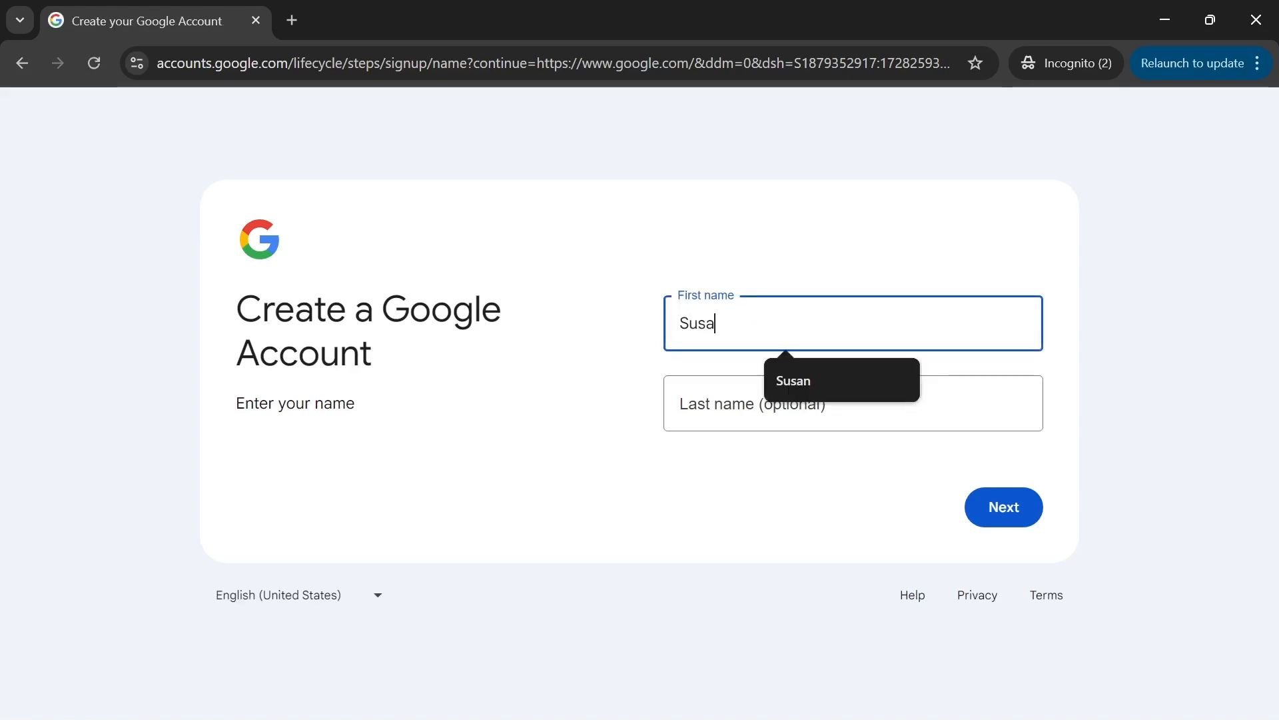
click(1005, 514)
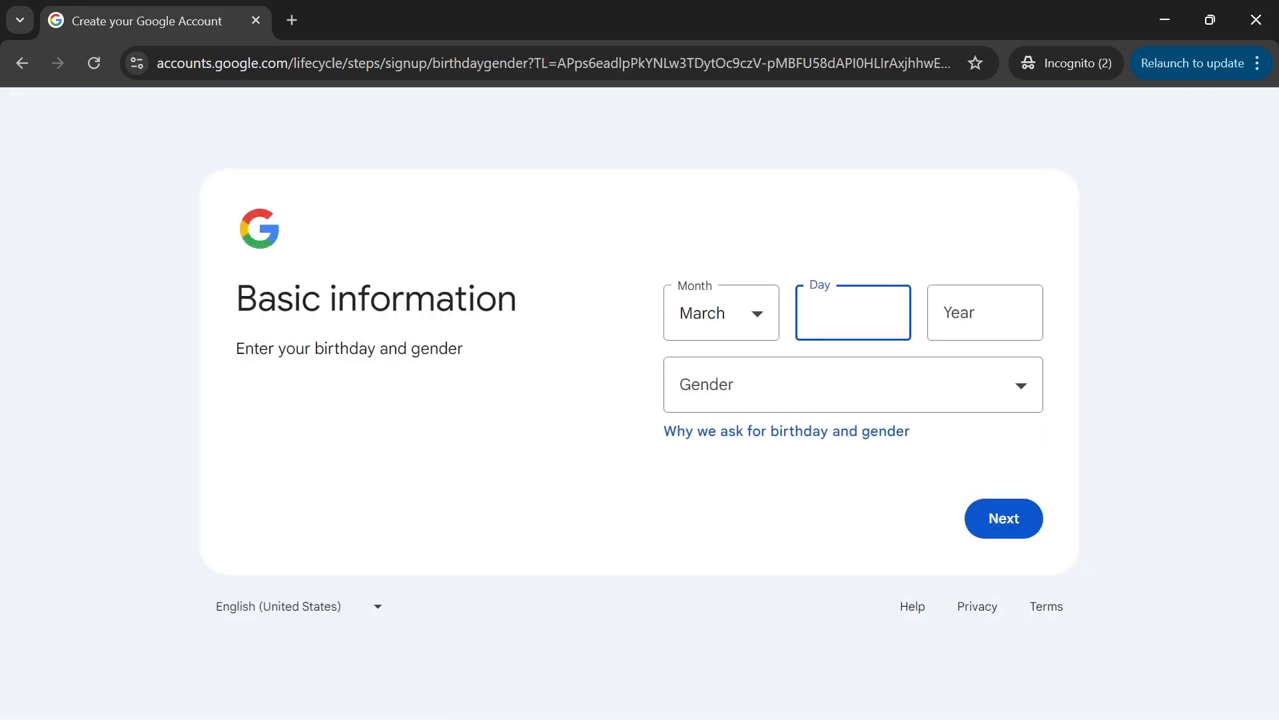
text(27)
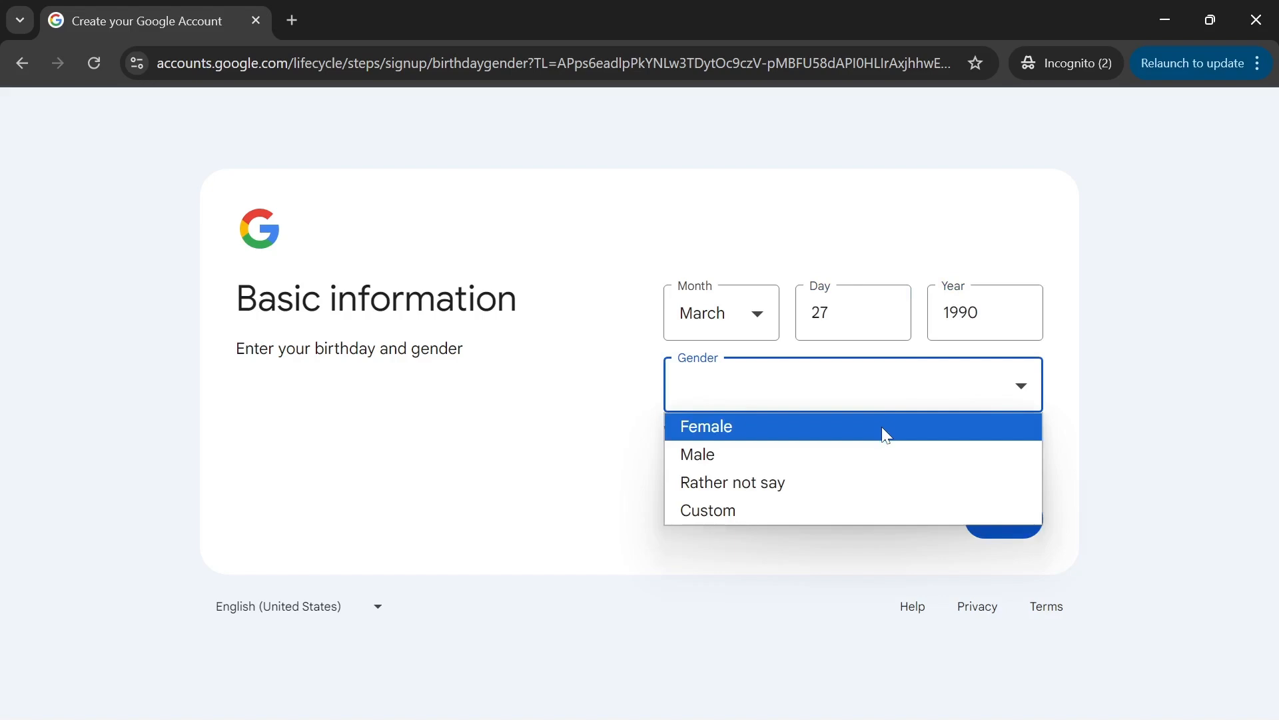
click(882, 433)
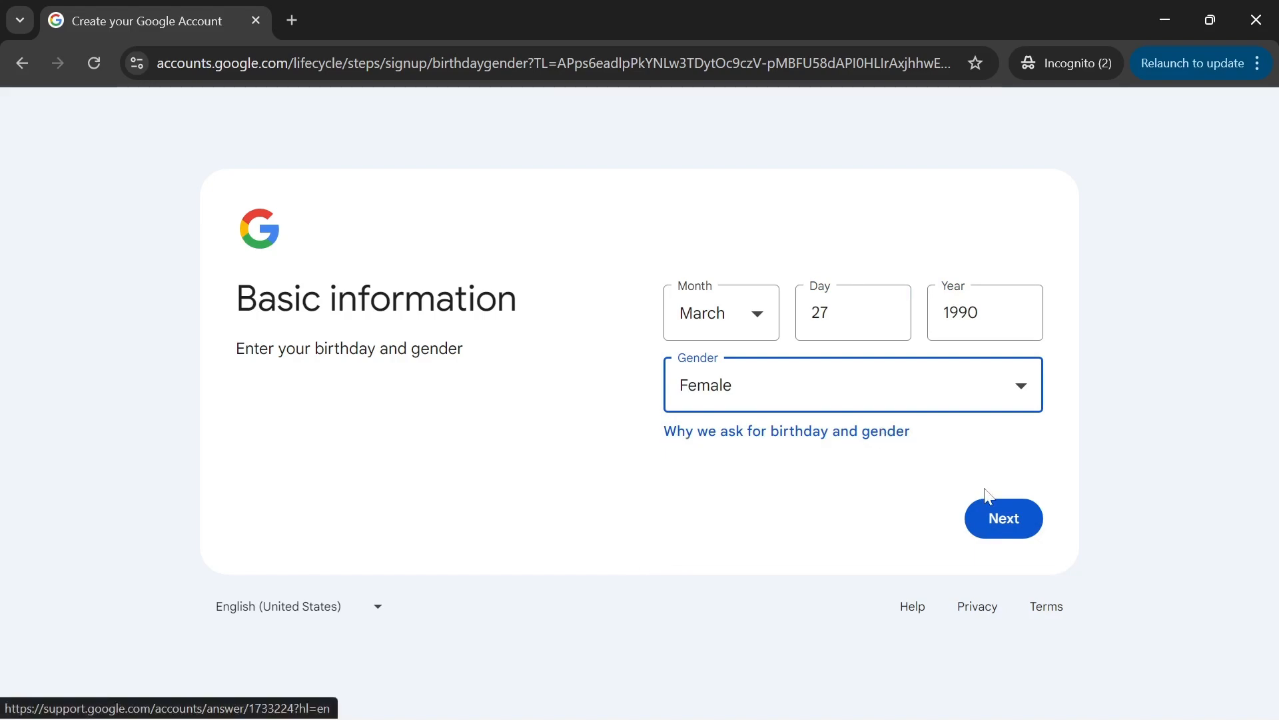
click(1002, 514)
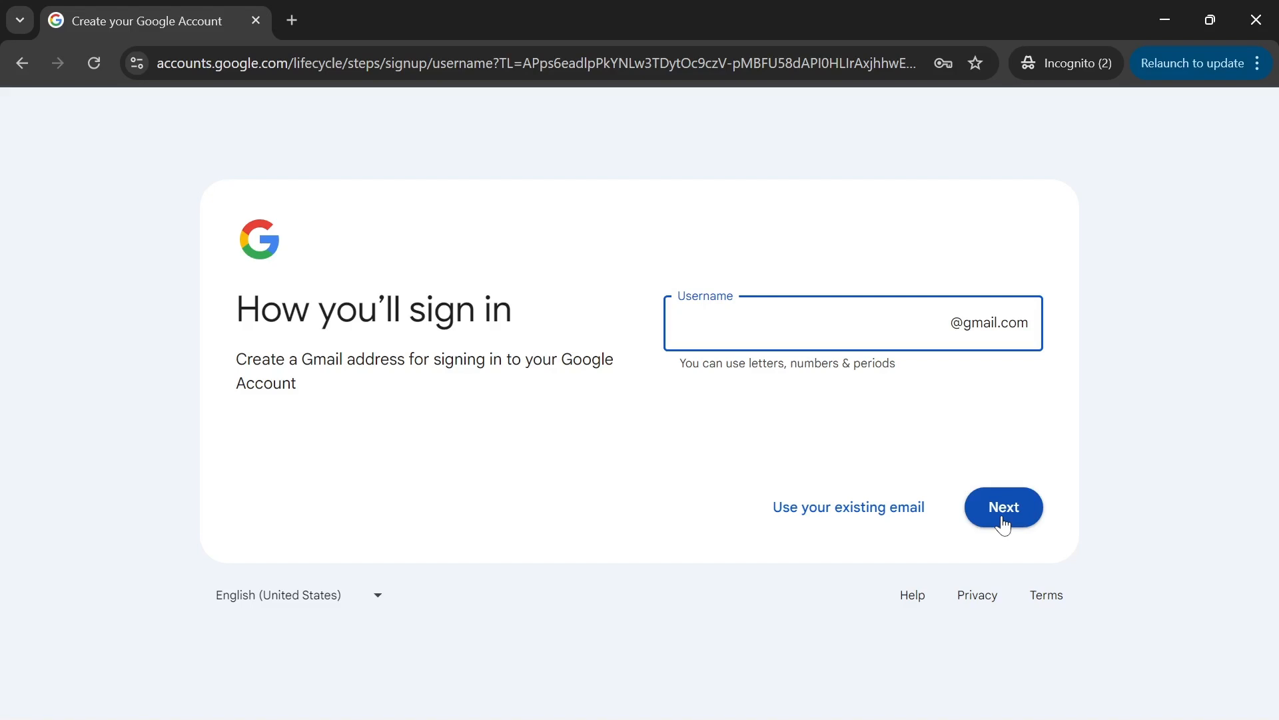
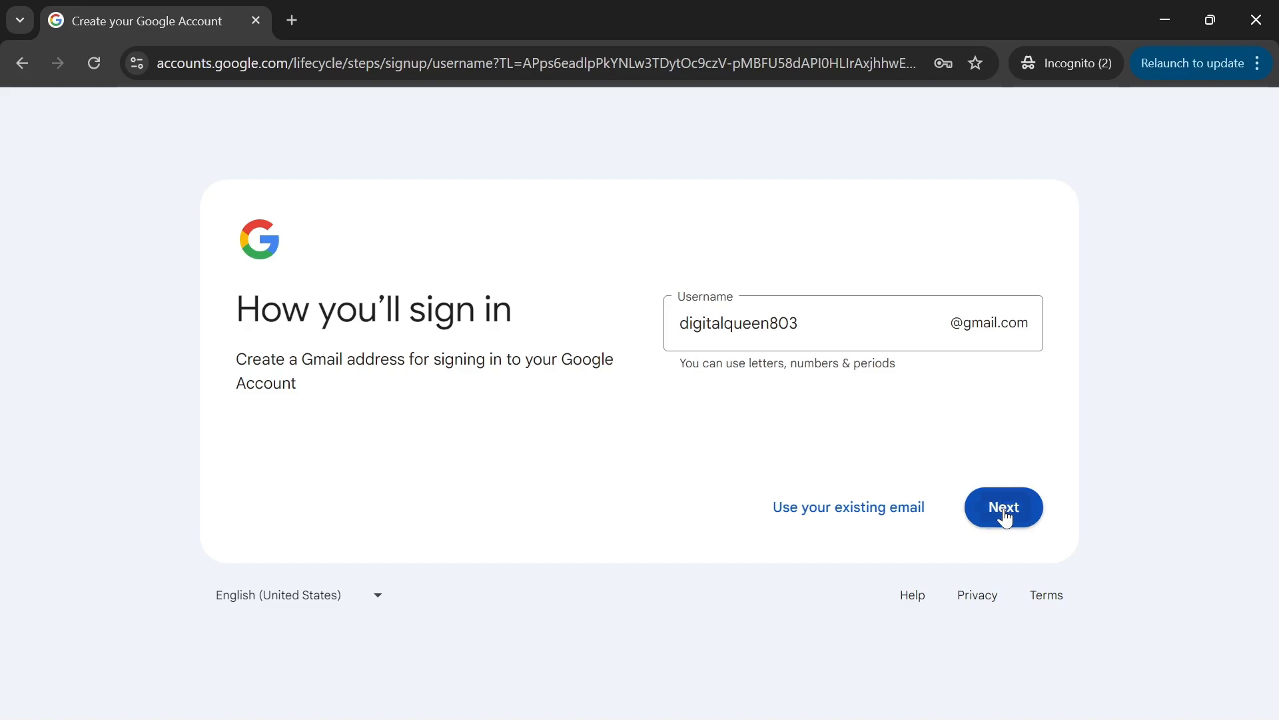
- Choose a Gmail username and password, then skip adding a recovery email
click(1005, 510)
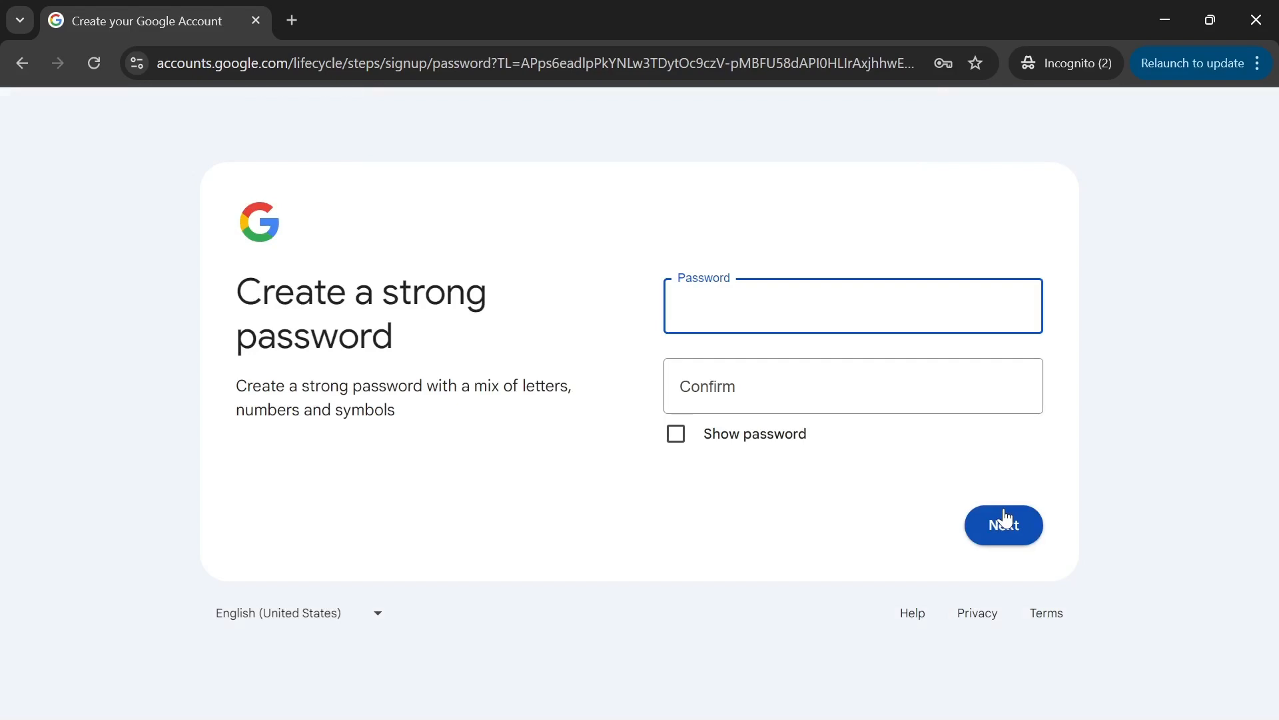
text(•••)
click(1012, 527)
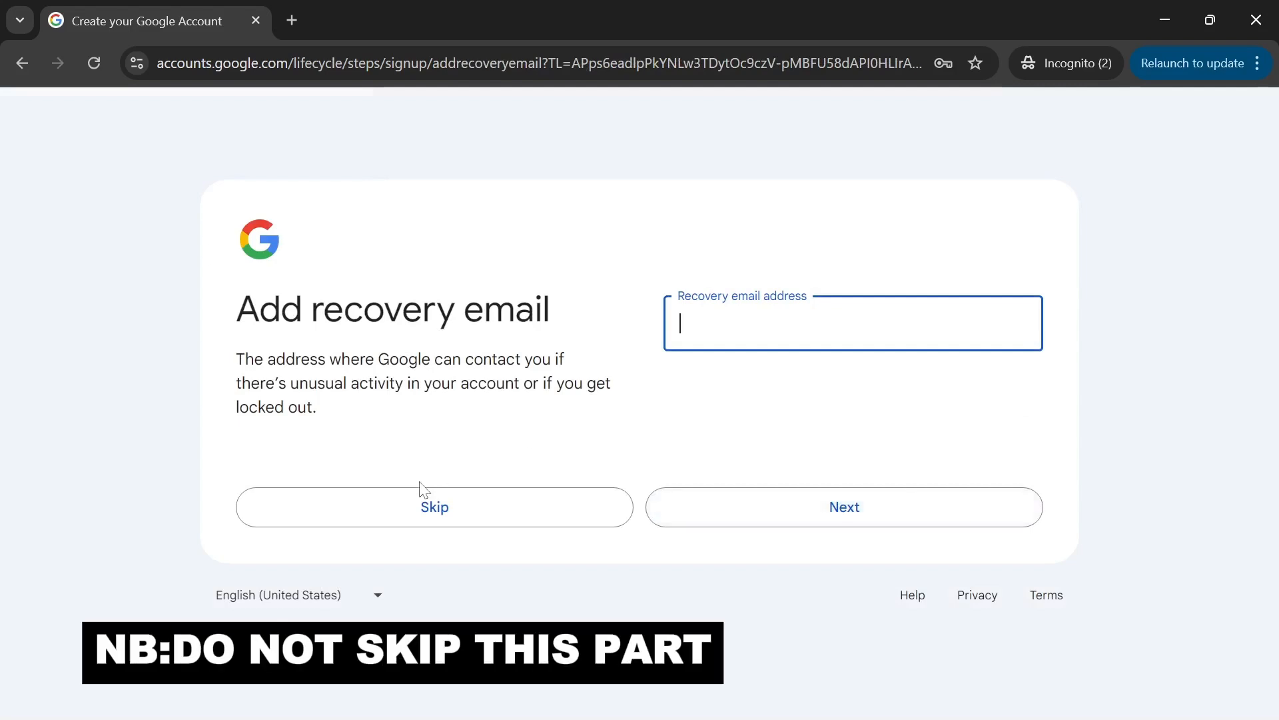
click(438, 513)
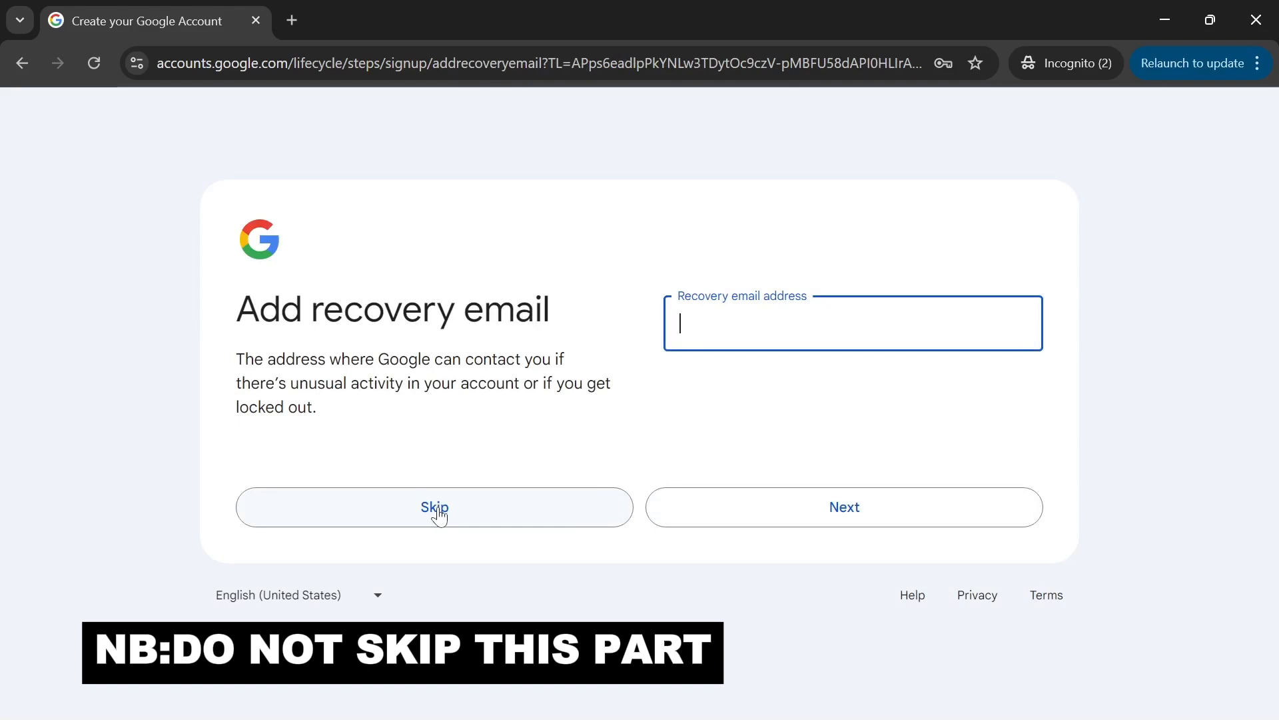
click(438, 513)
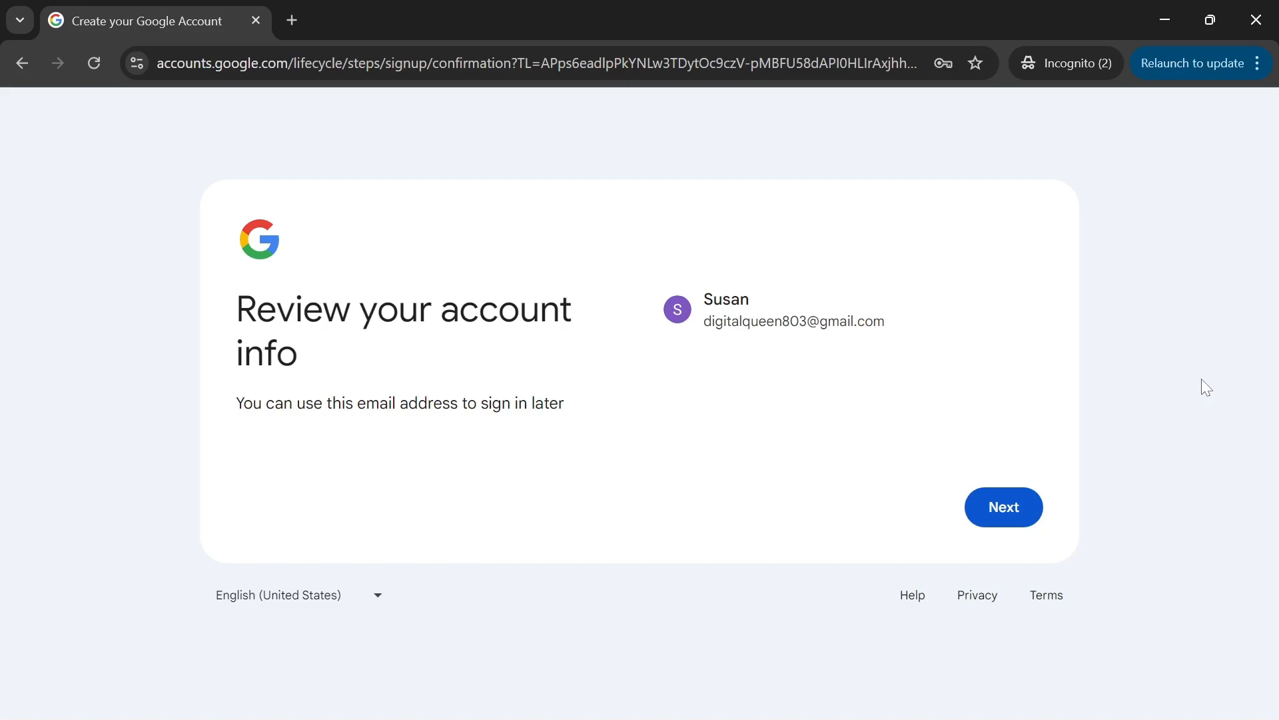
- Confirm the account info and agree to Google's Privacy and Terms
click(1002, 505)
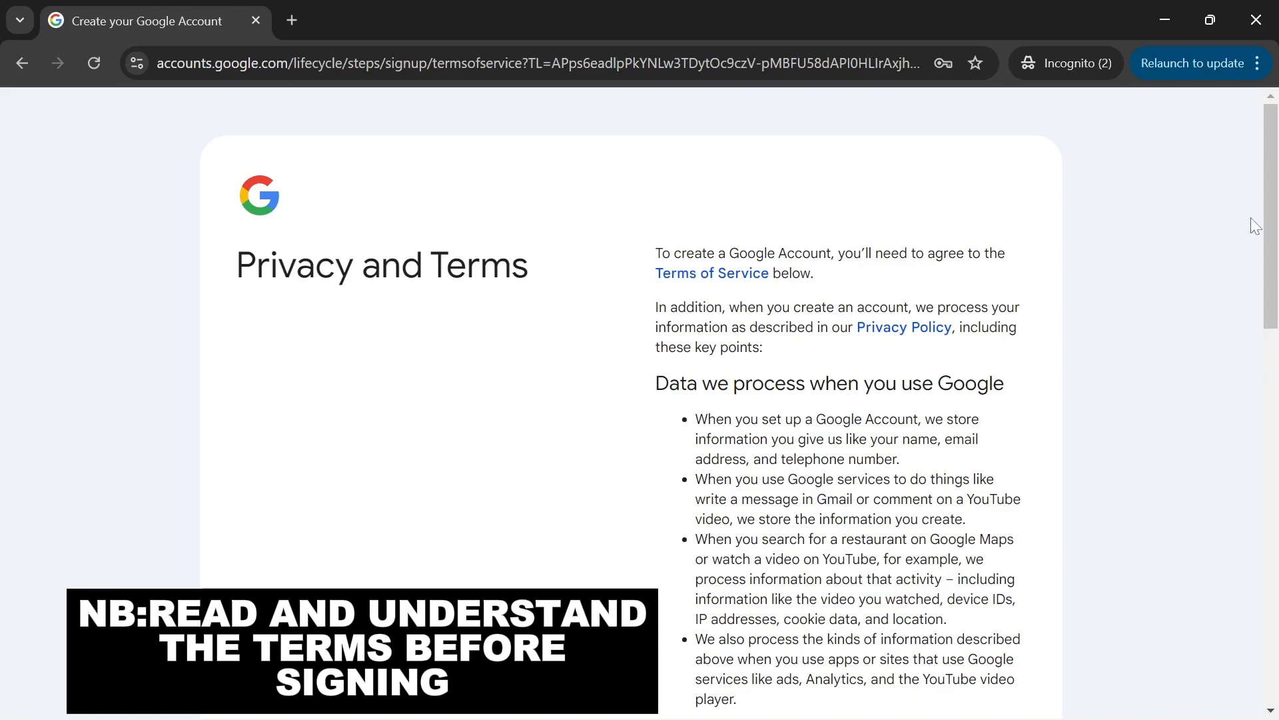
drag(1268, 215, 1268, 546)
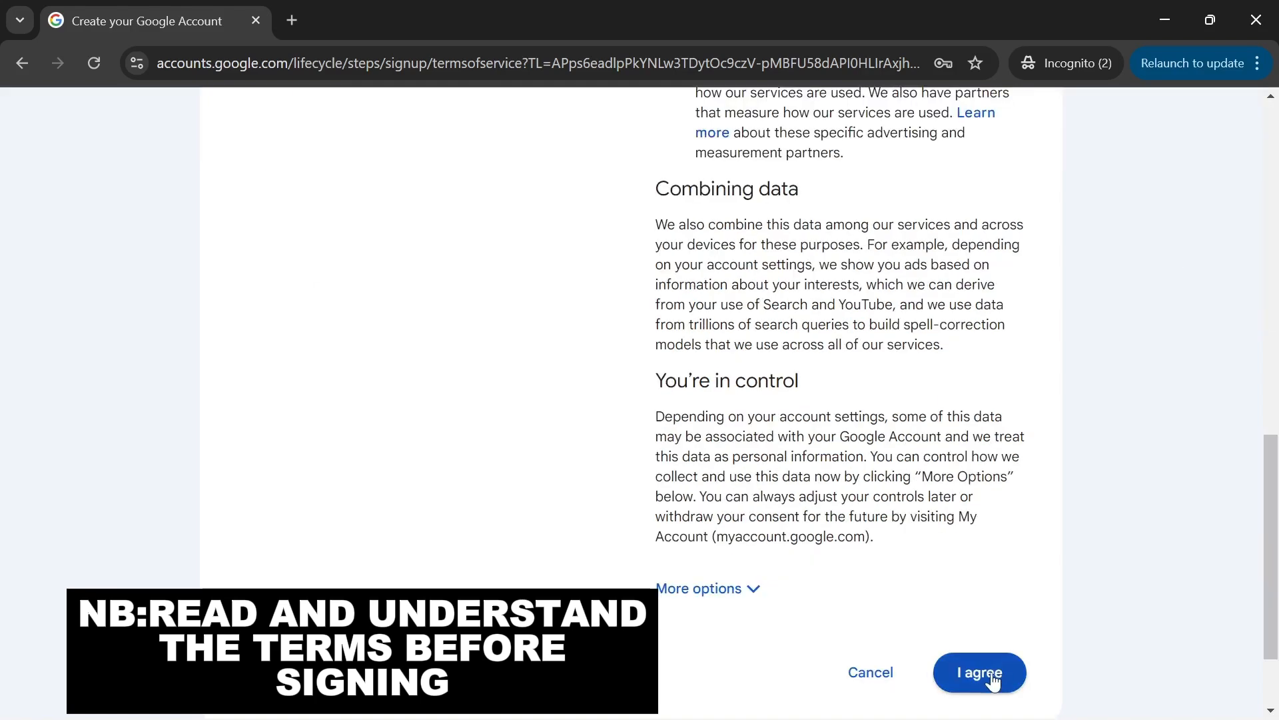
click(993, 677)
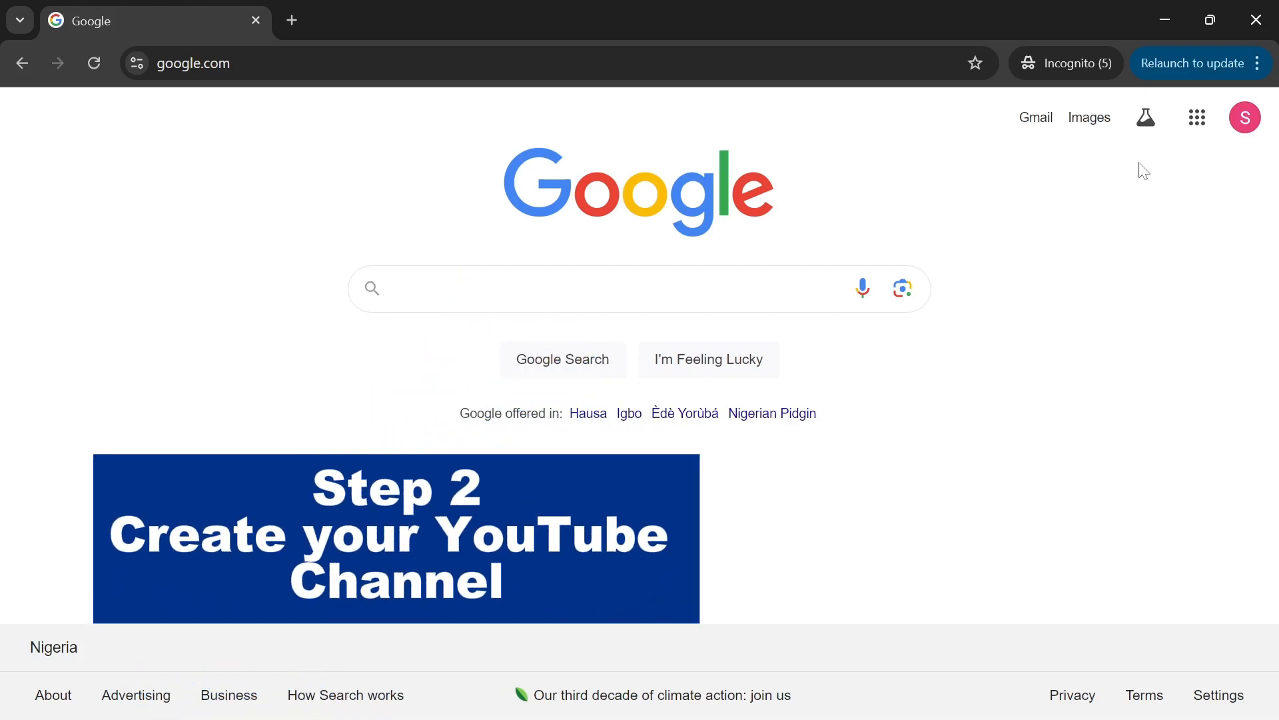
- Go to YouTube and create a channel with the default name and handle
click(1196, 125)
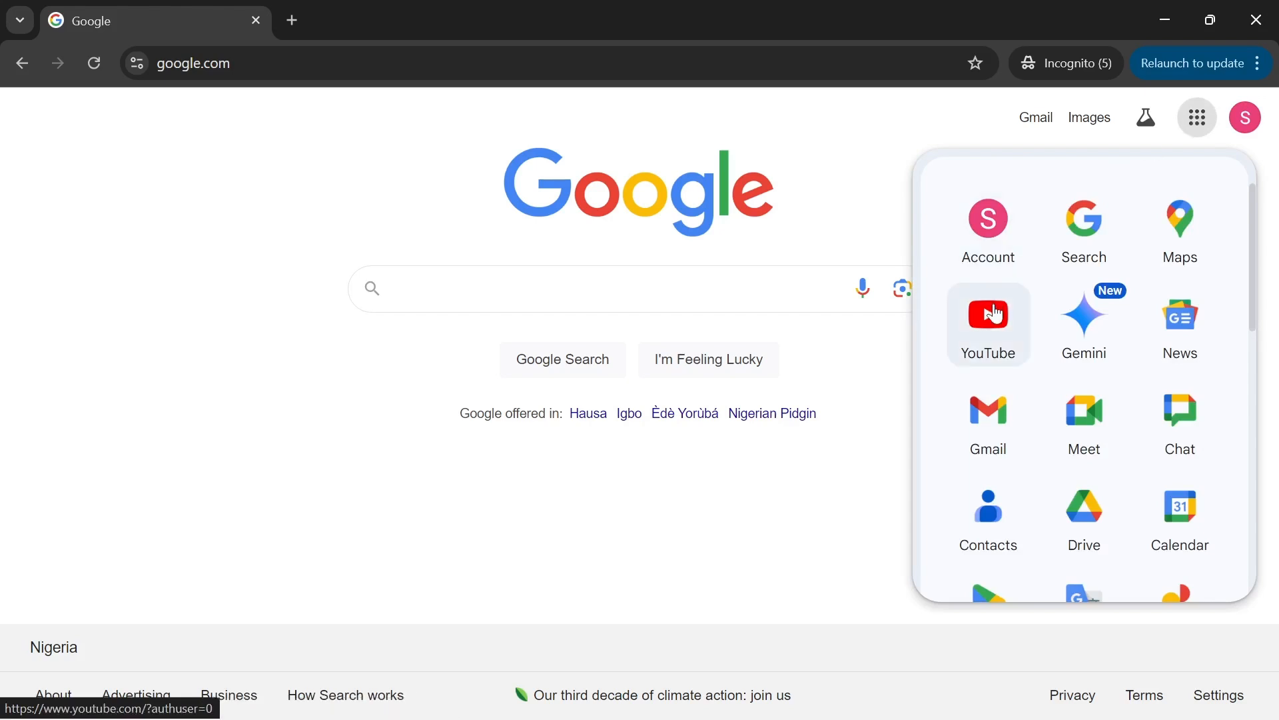
click(995, 314)
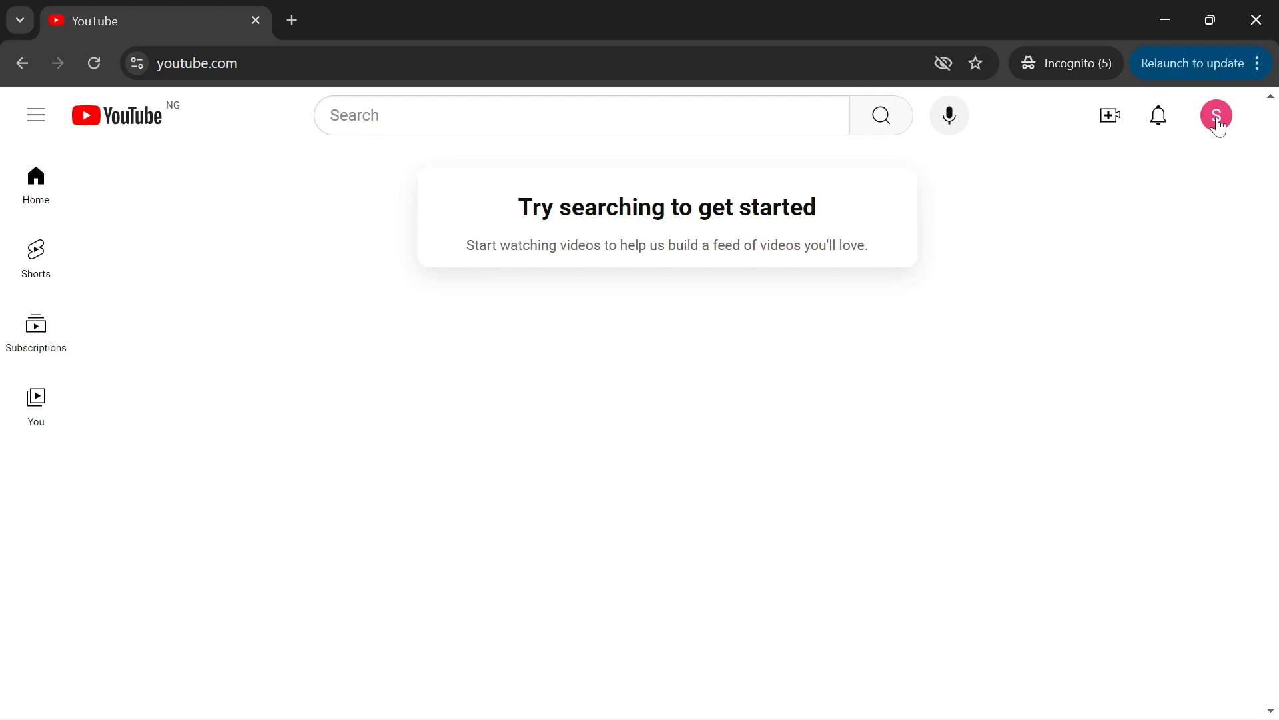
click(1216, 117)
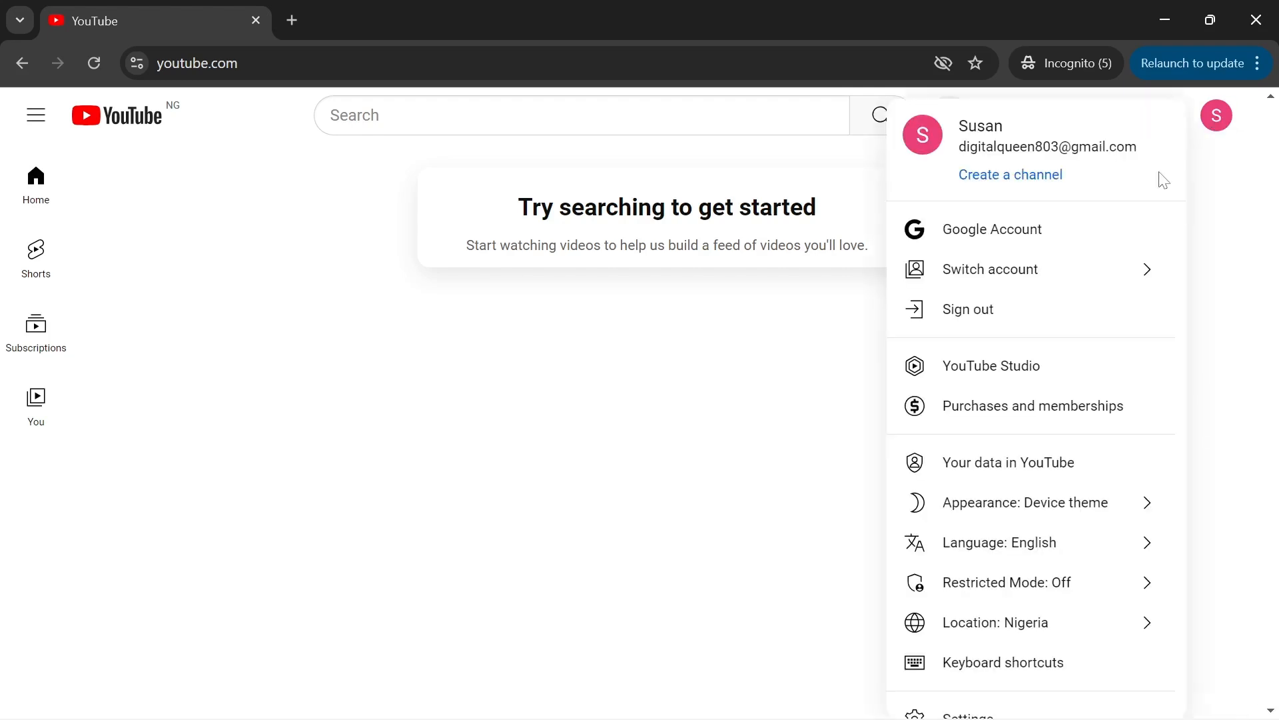
click(1027, 176)
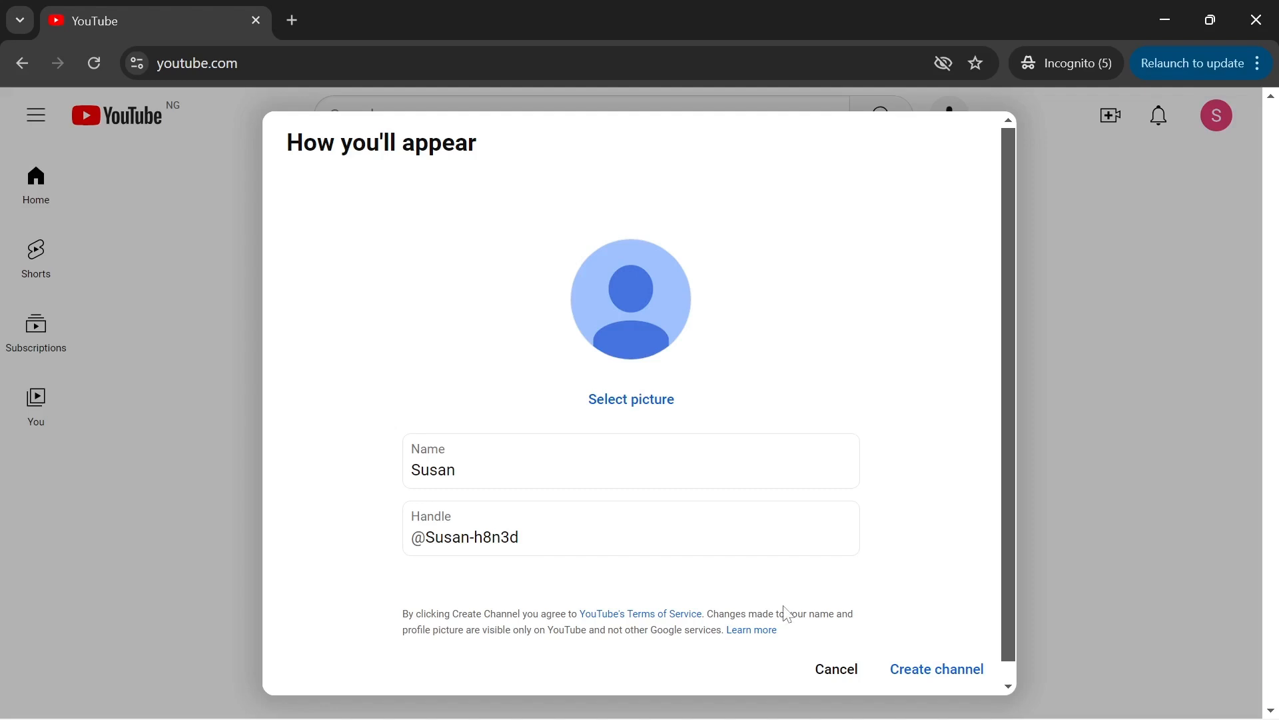
click(920, 670)
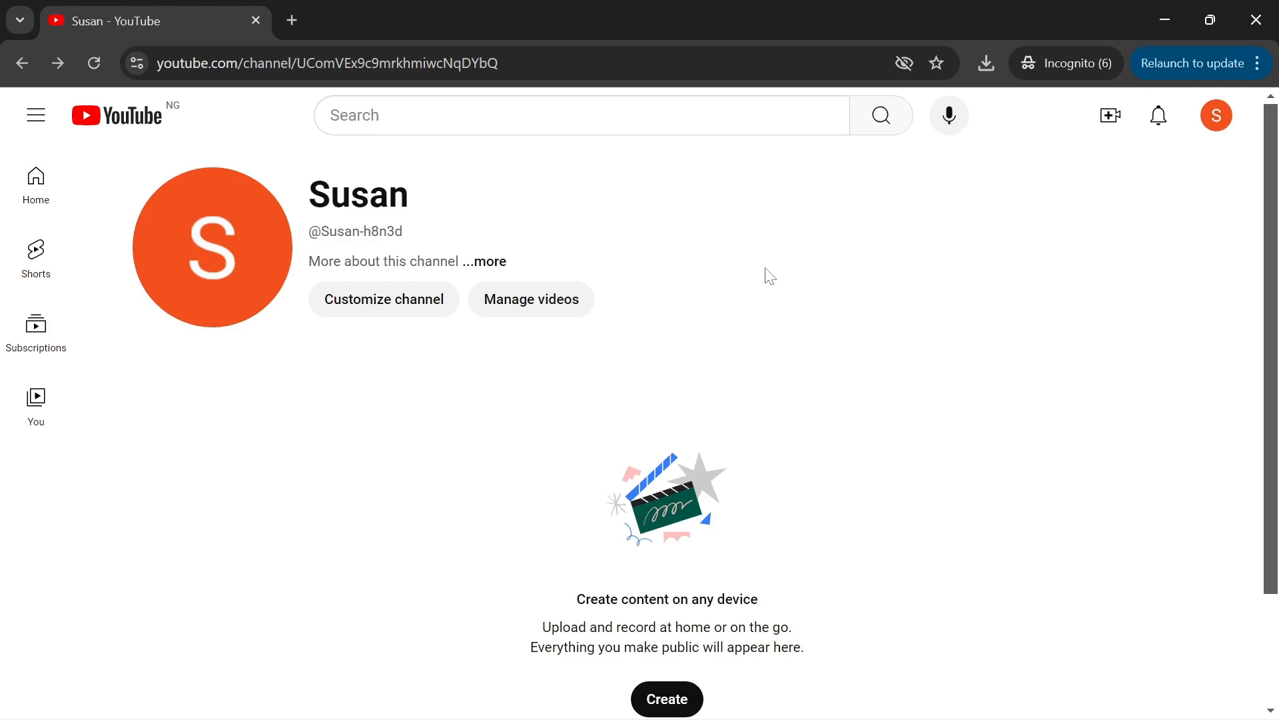
- Open Customize channel and start a Banner image upload
click(375, 306)
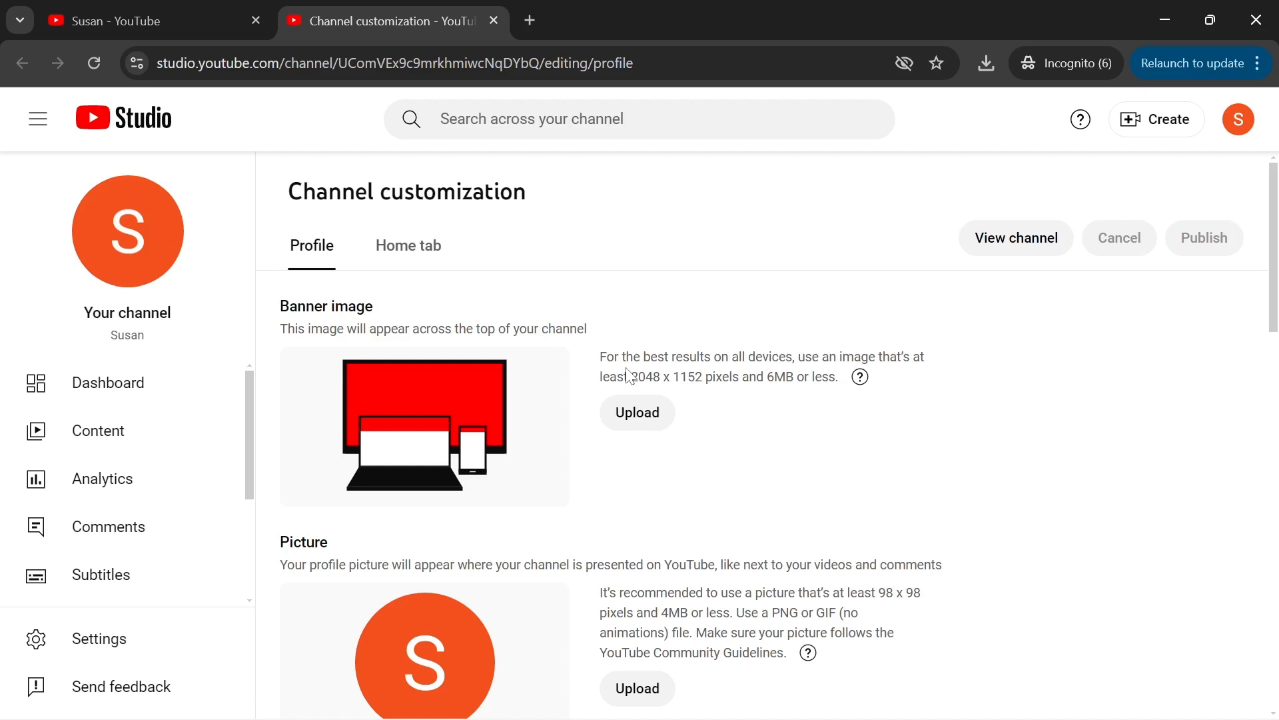
click(639, 415)
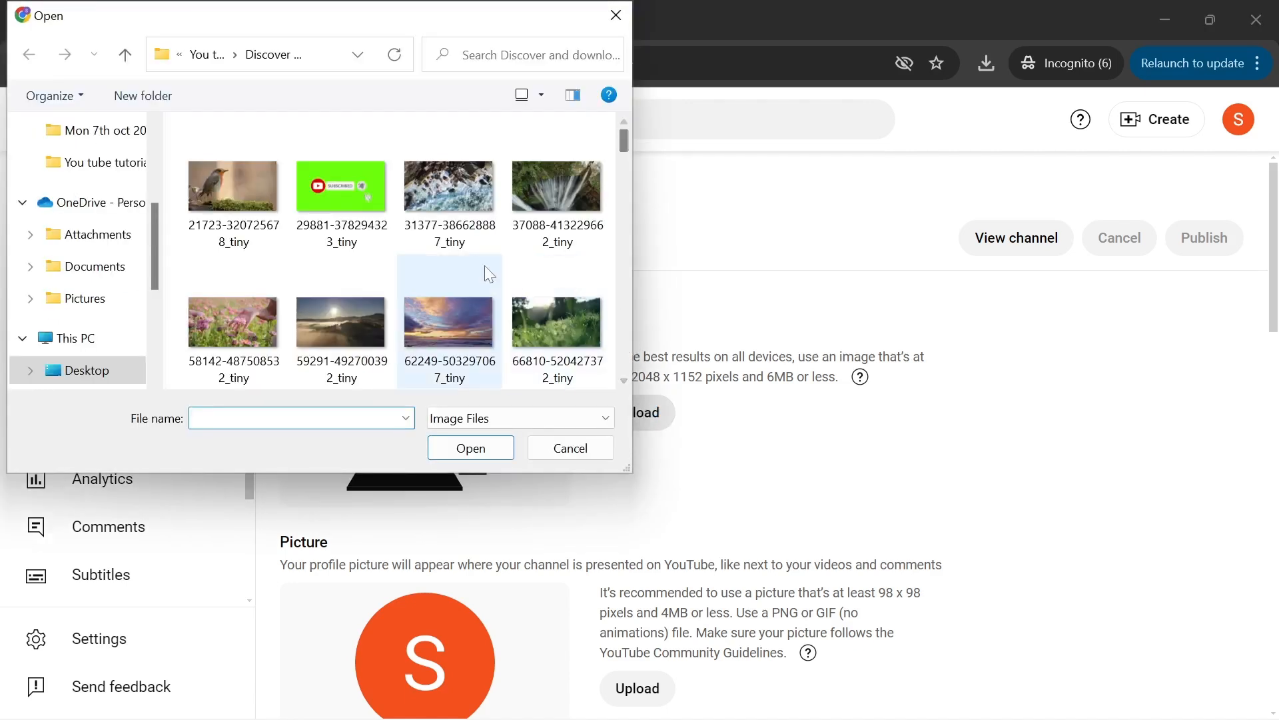
- Upload the black-and-yellow digital marketing image as the banner and accept its crop
scroll(605, 176, down, 10)
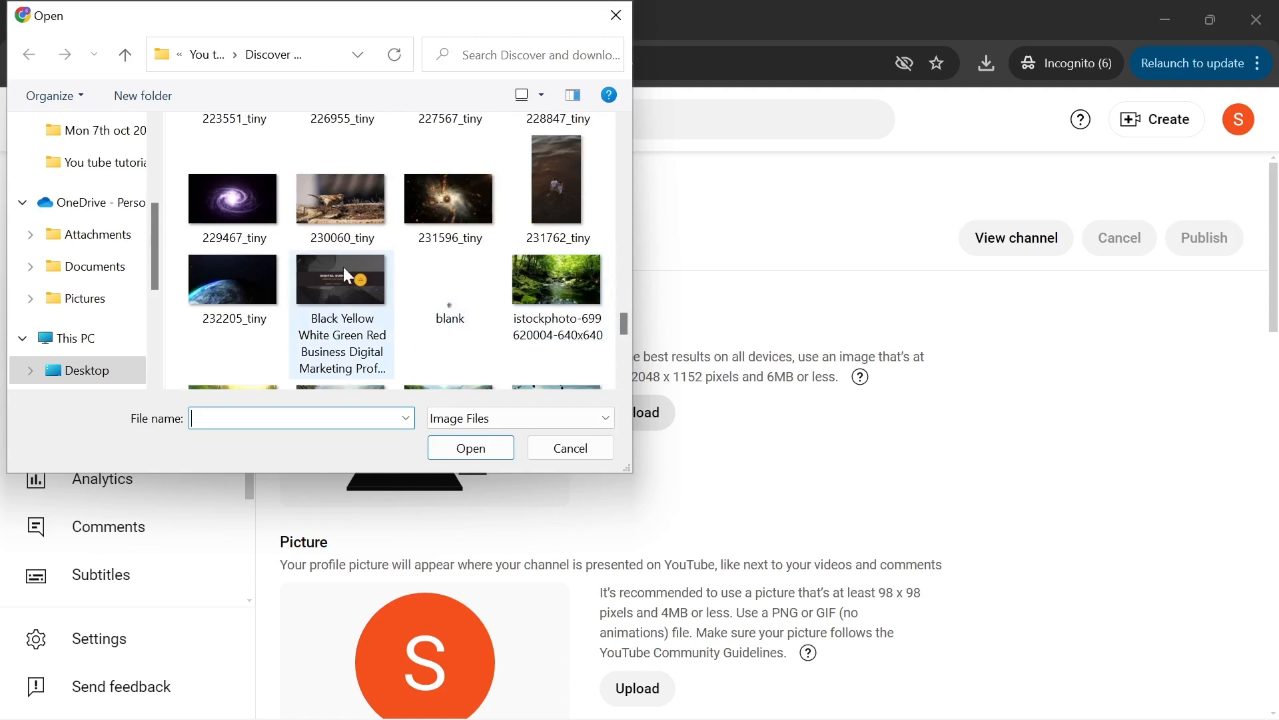
click(327, 275)
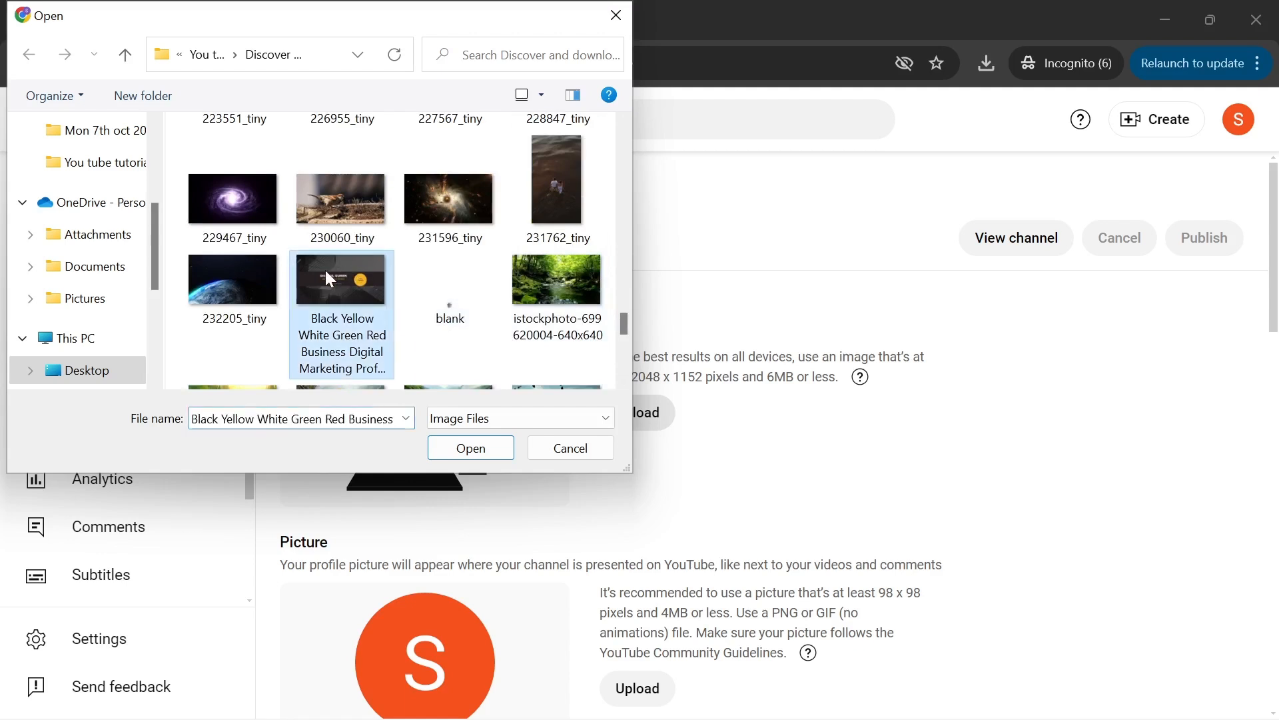
click(471, 448)
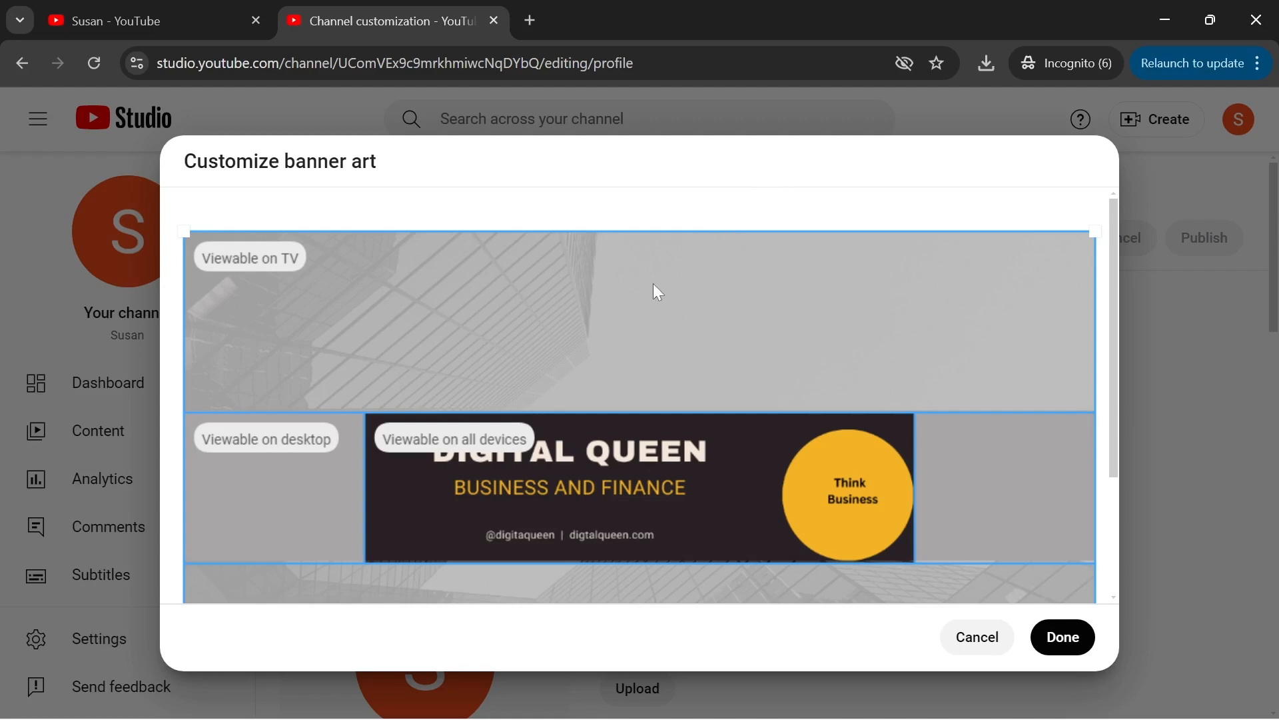
mouse_move(264, 258)
mouse_move(282, 439)
mouse_move(509, 442)
click(1064, 641)
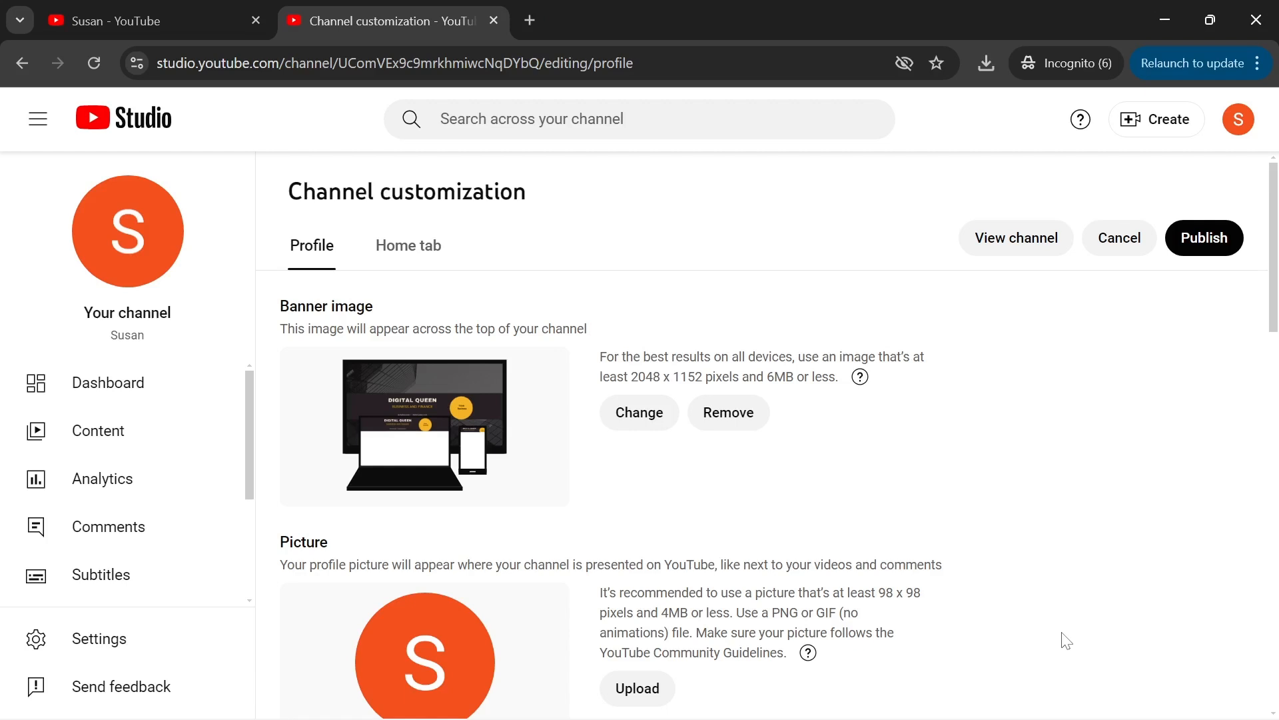
- Upload 'Youtube Profile Picture' as the channel picture and accept the crop
scroll(1163, 603, down, 3)
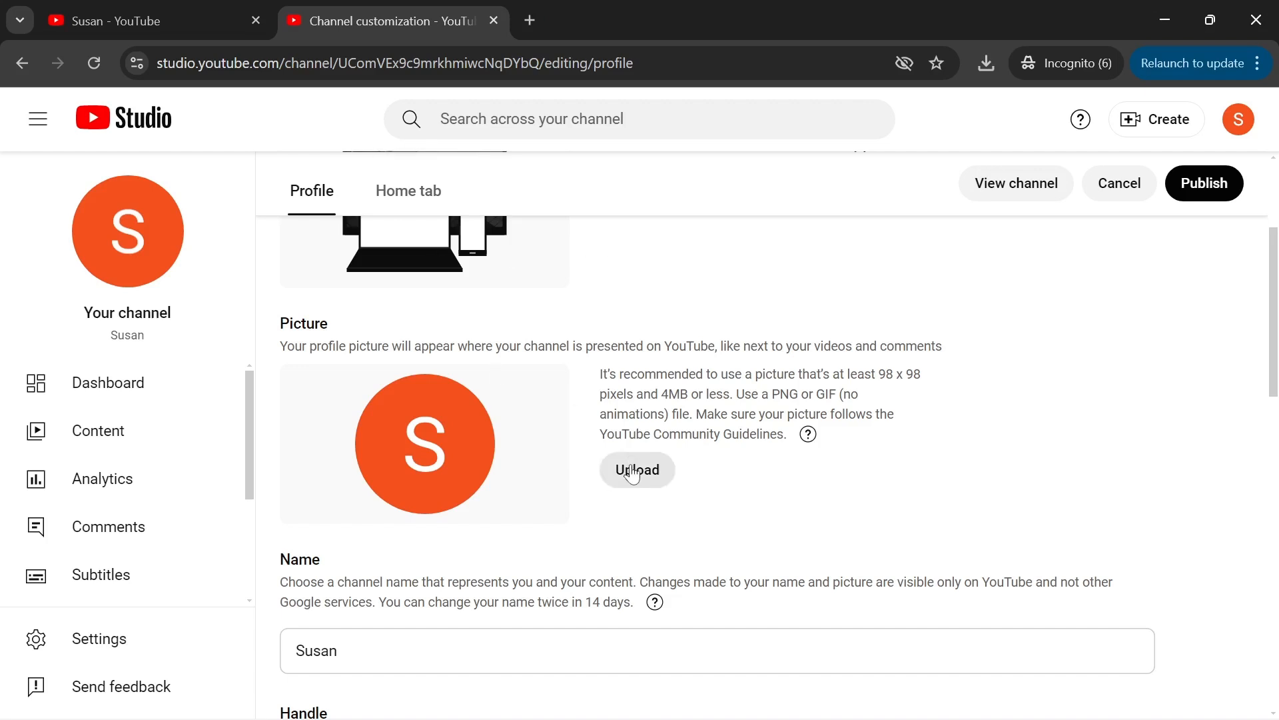
click(633, 470)
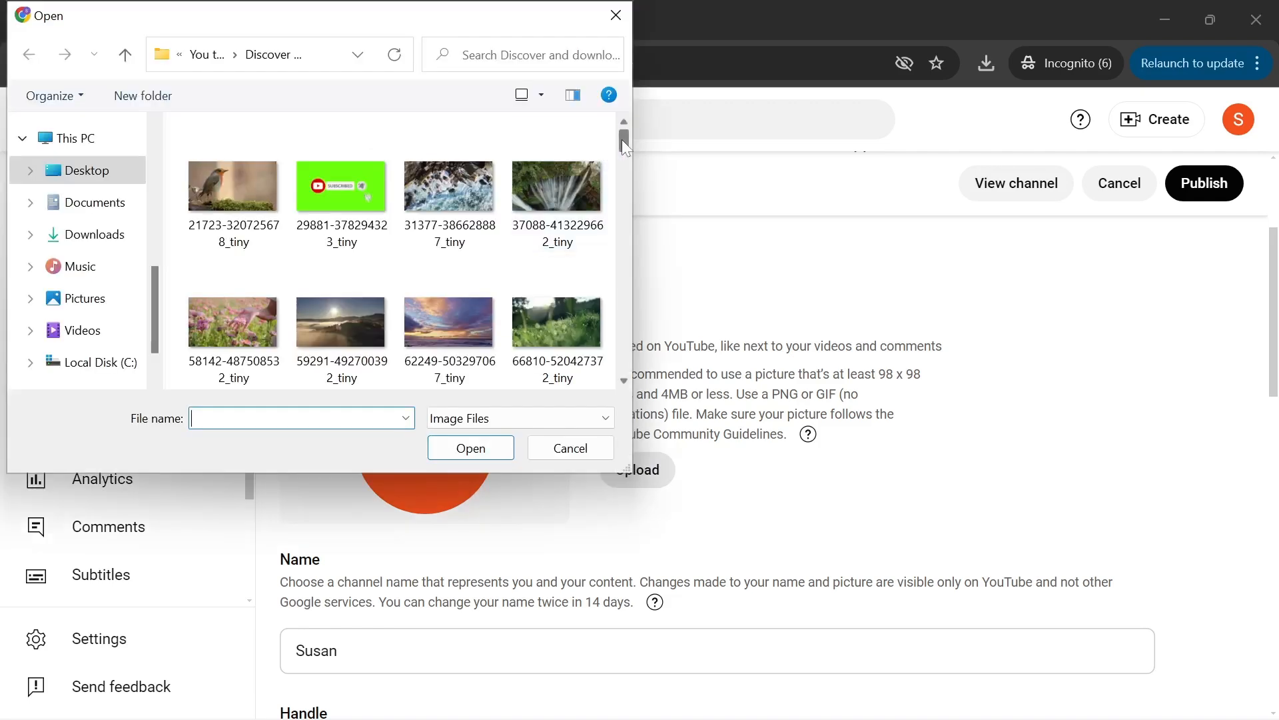
drag(621, 139, 619, 373)
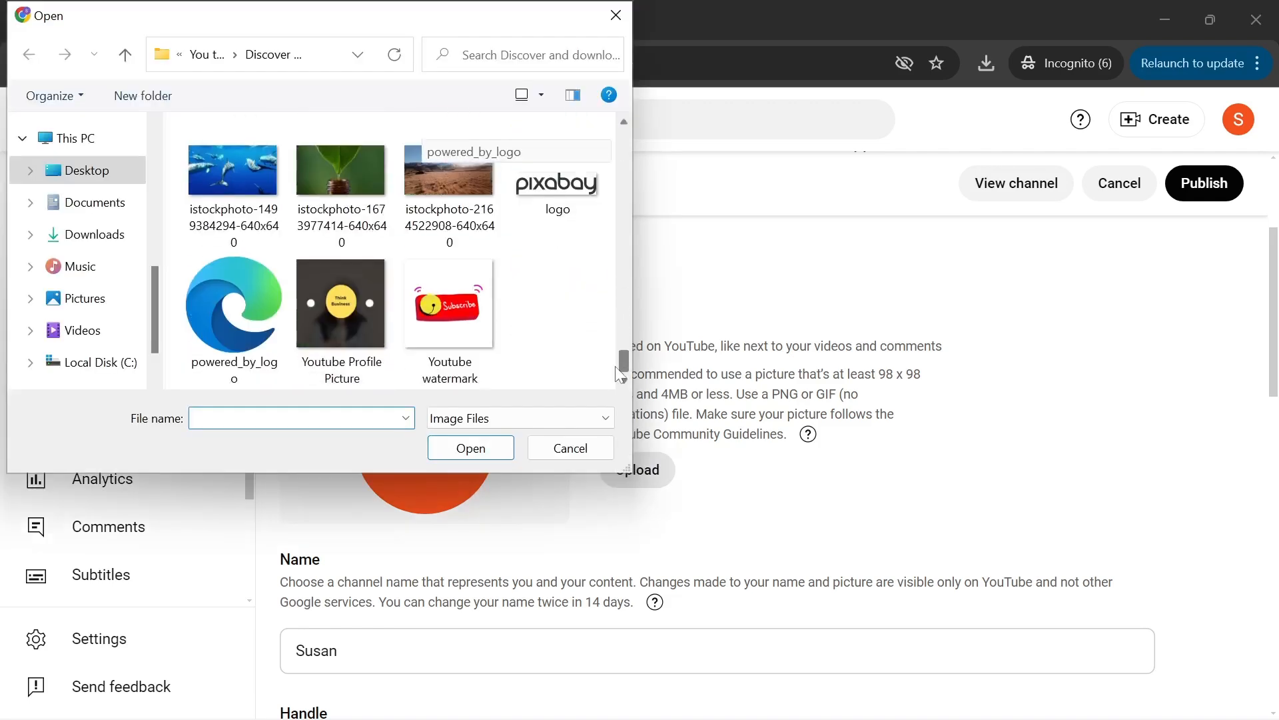
click(338, 302)
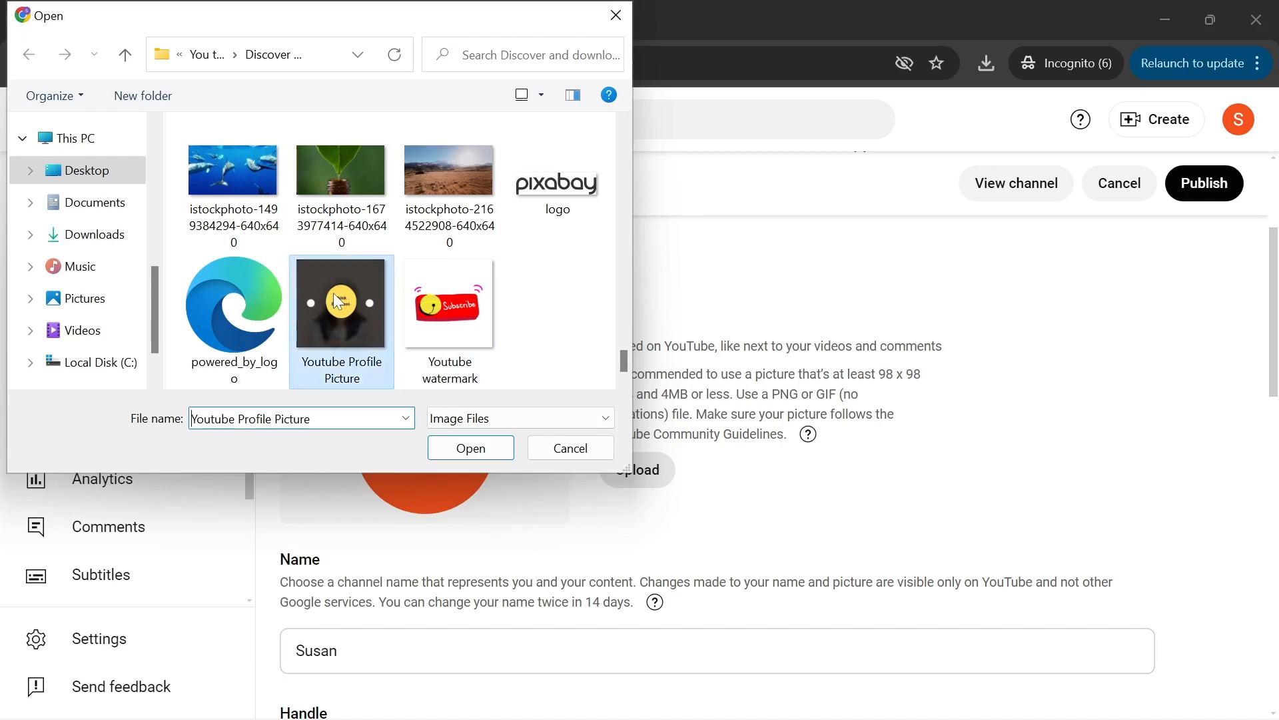
click(463, 450)
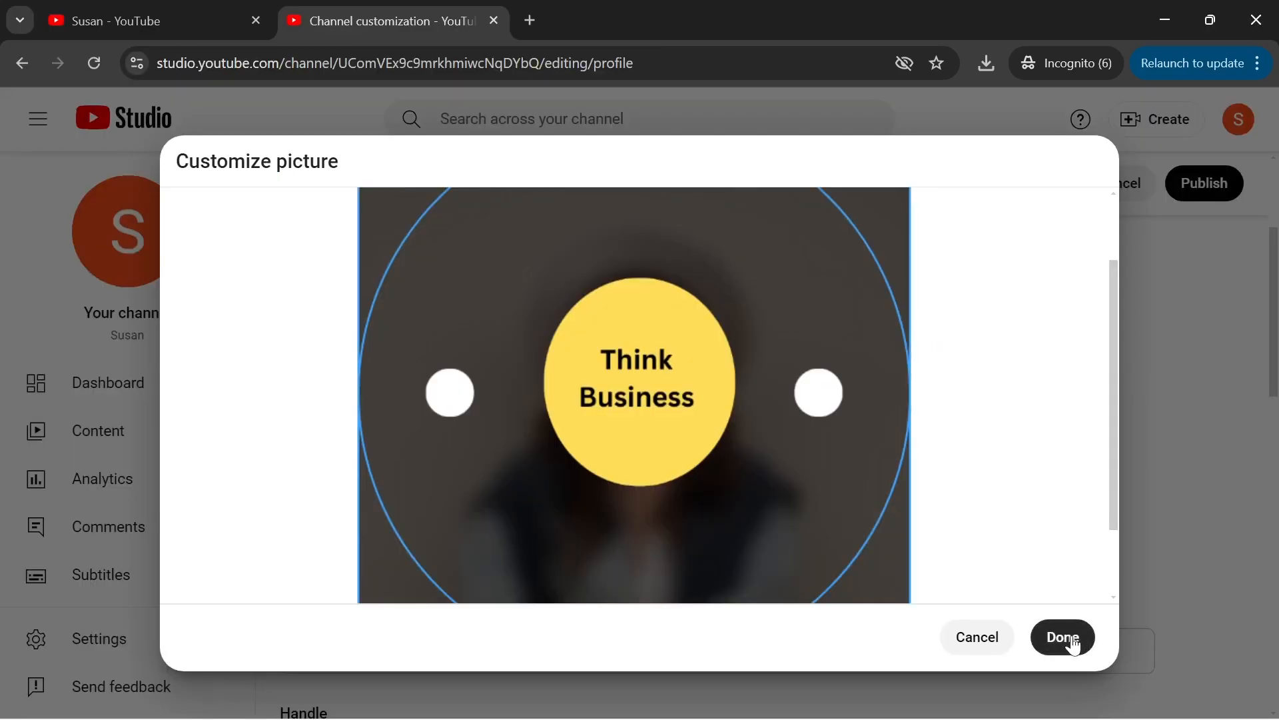
click(1063, 637)
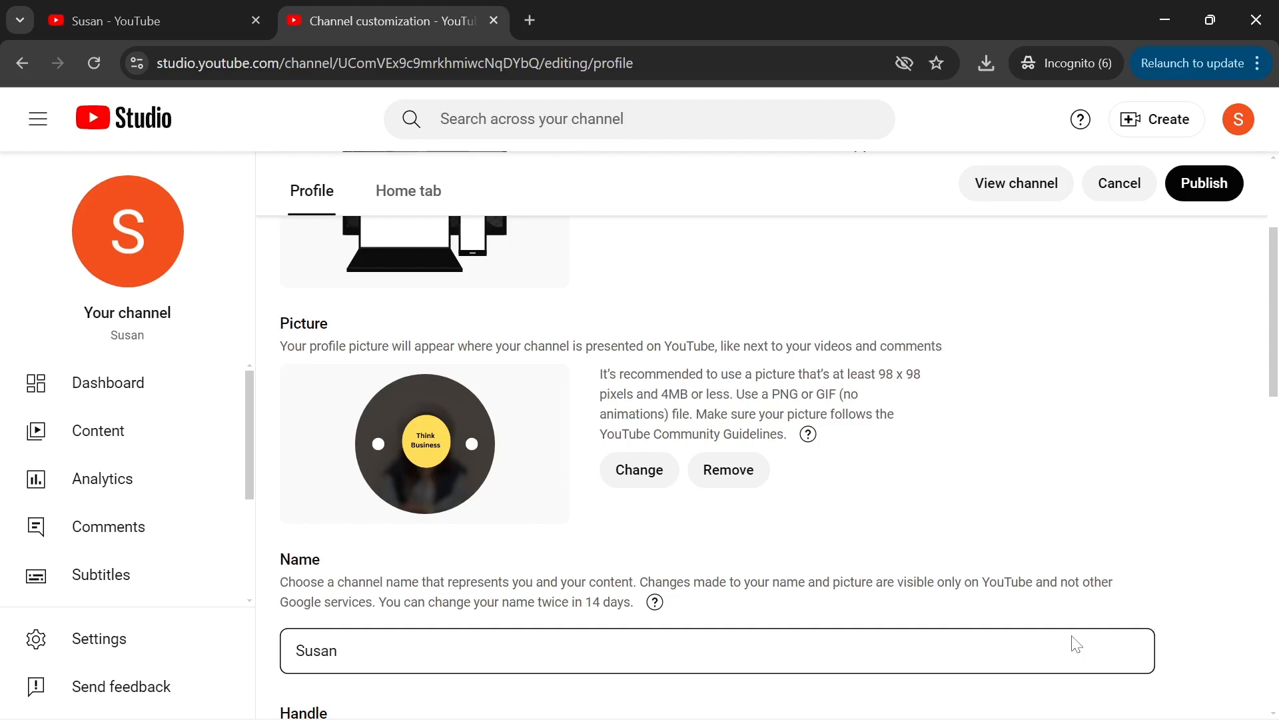
scroll(1273, 403, down, 4)
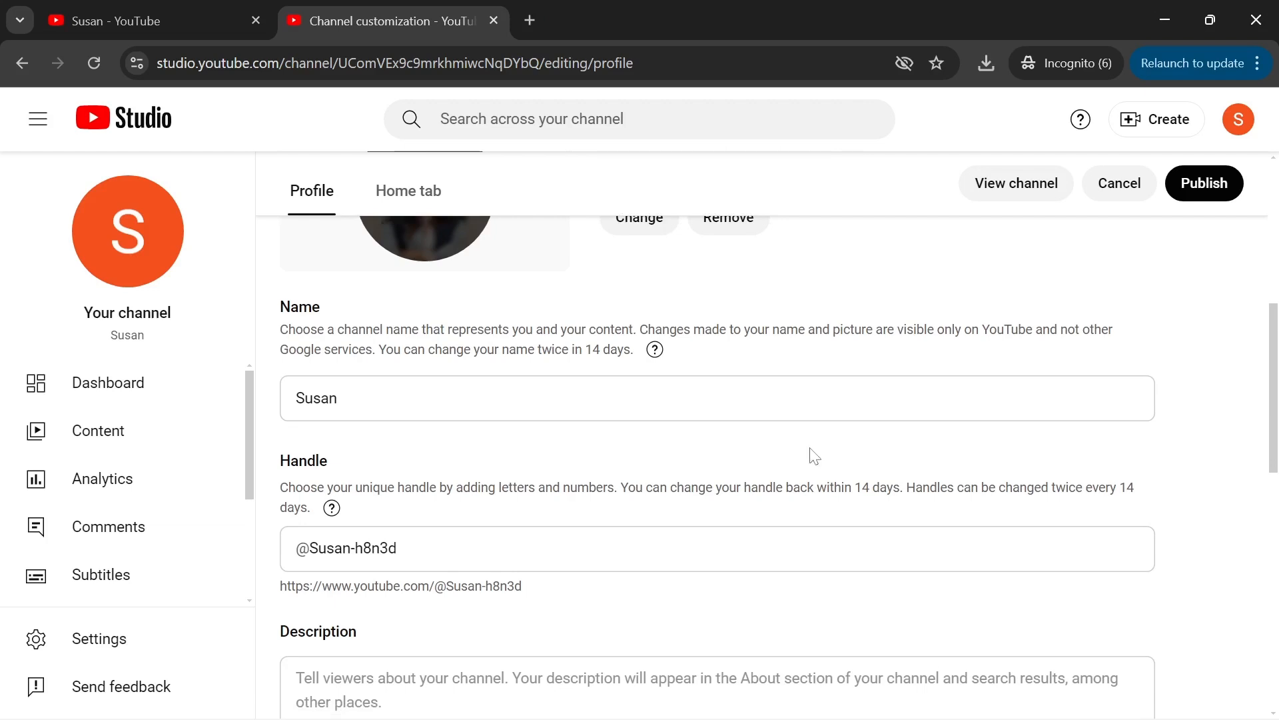
- Replace the channel Name with 'Digital Queen'
click(813, 406)
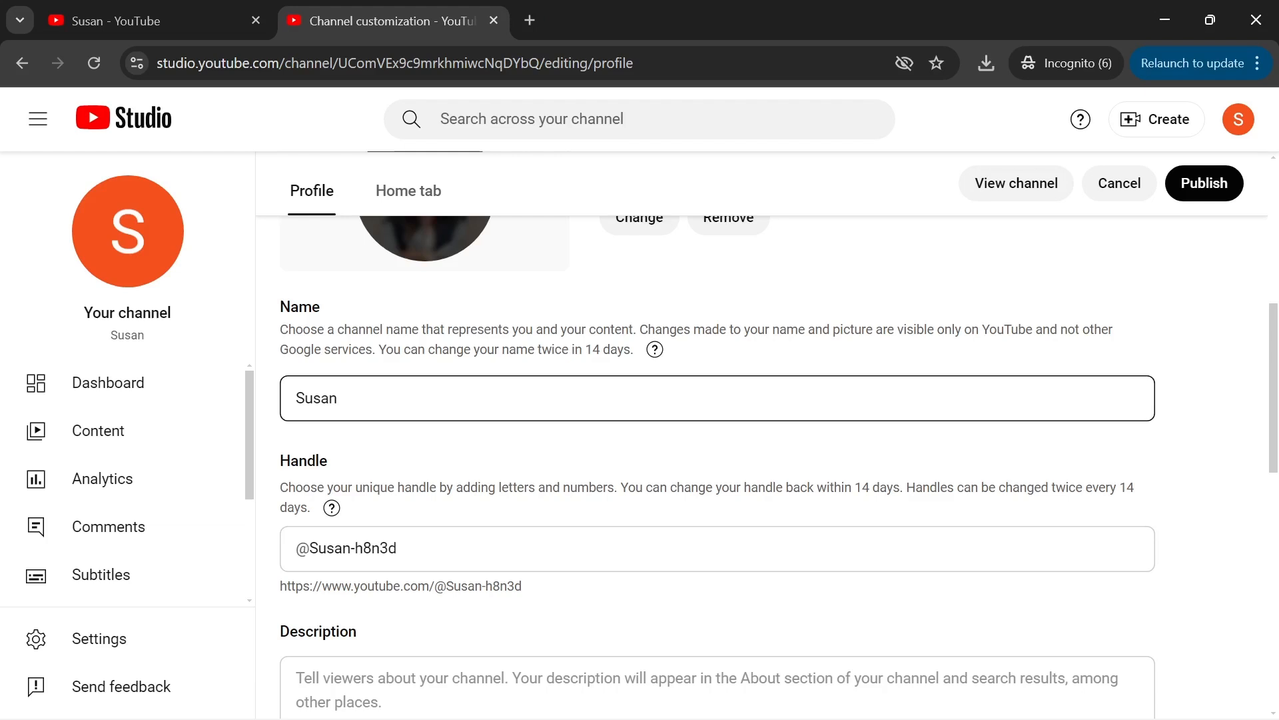
key(BackSpace)
key(BackSpace)
key(BackSpace)
key(BackSpace)
key(BackSpace)
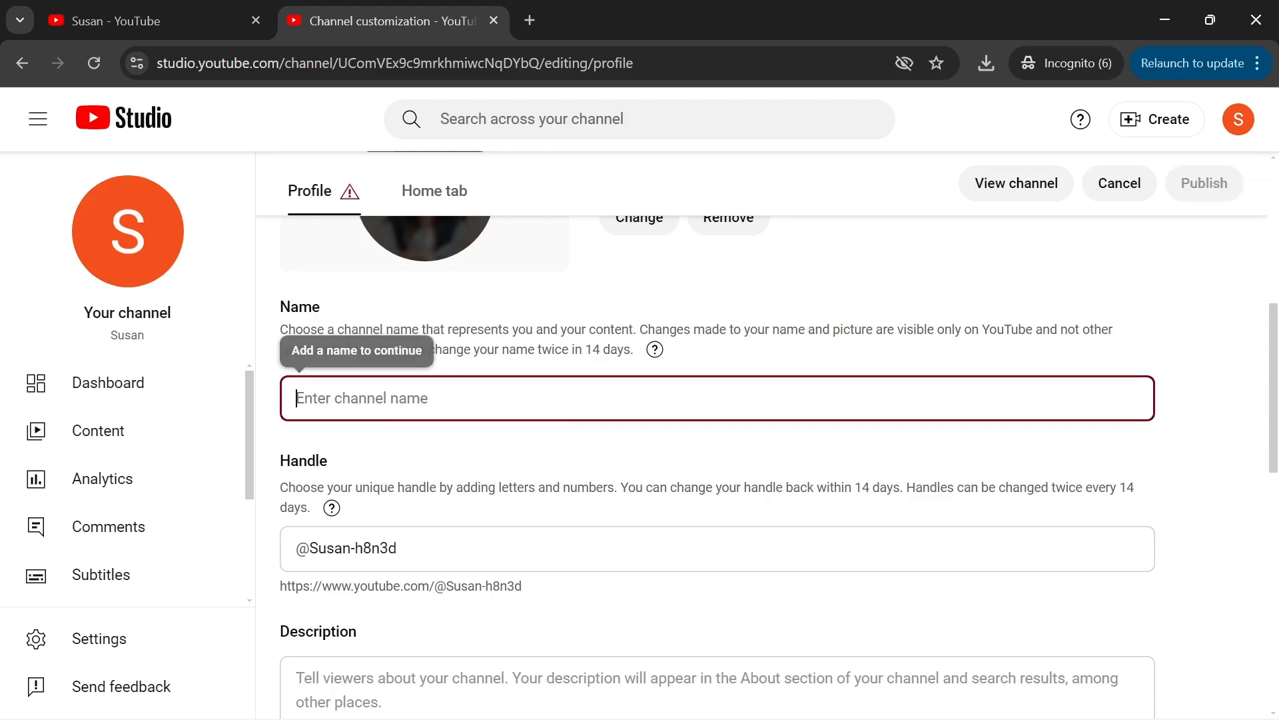
text(D)
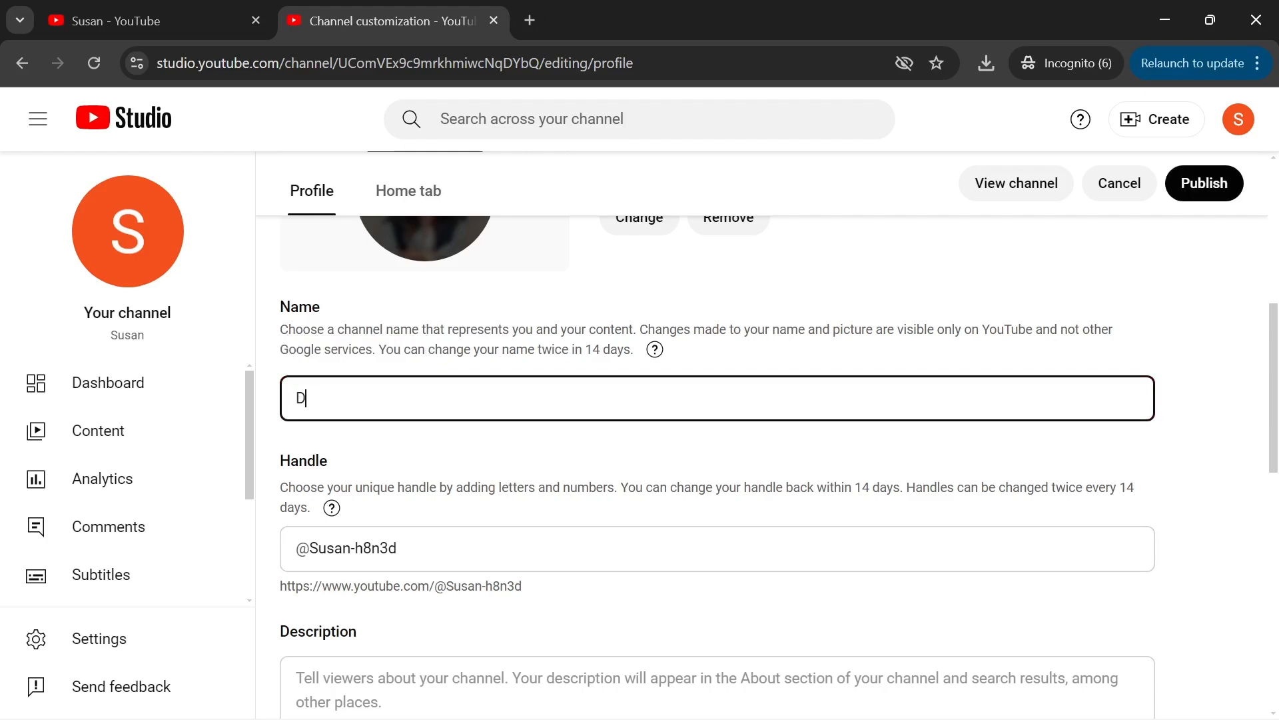
text(igital Queen)
click(426, 548)
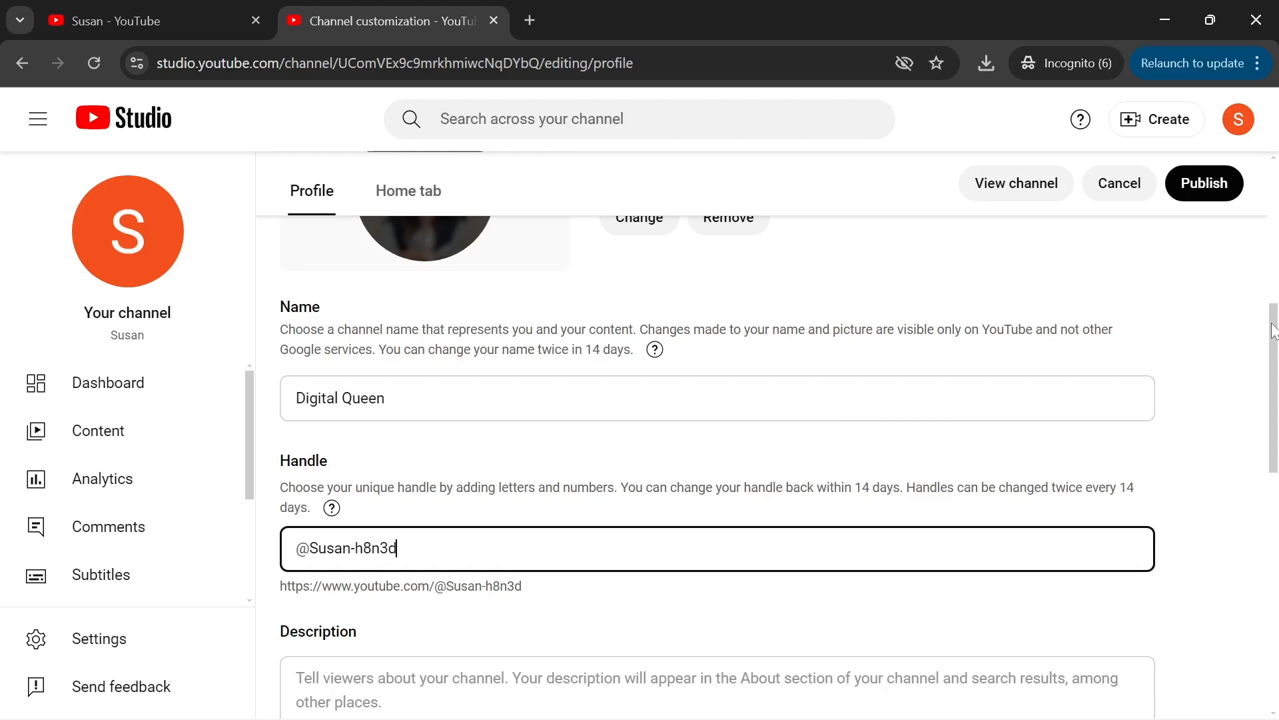
scroll(717, 466, down, 2)
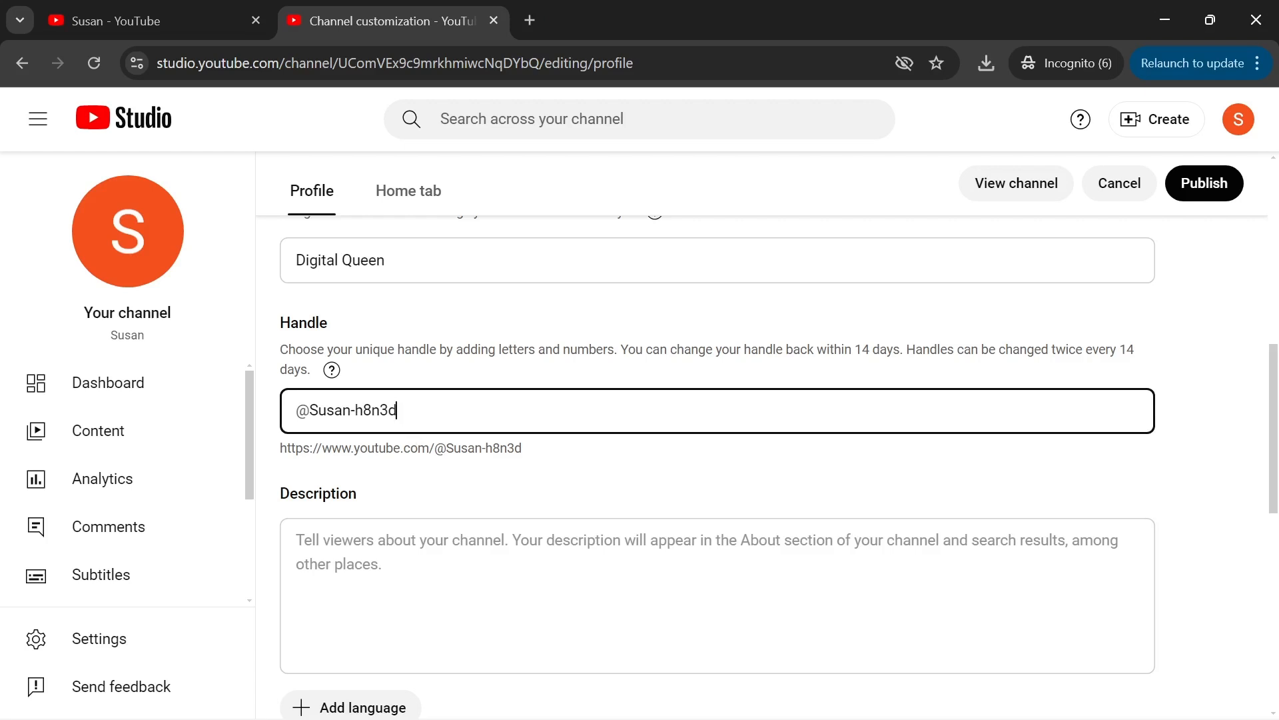
key(BackSpace)
key(BackSpace)
key(BackSpace)
key(BackSpace)
key(BackSpace)
key(BackSpace)
key(BackSpace)
key(BackSpace)
key(BackSpace)
key(BackSpace)
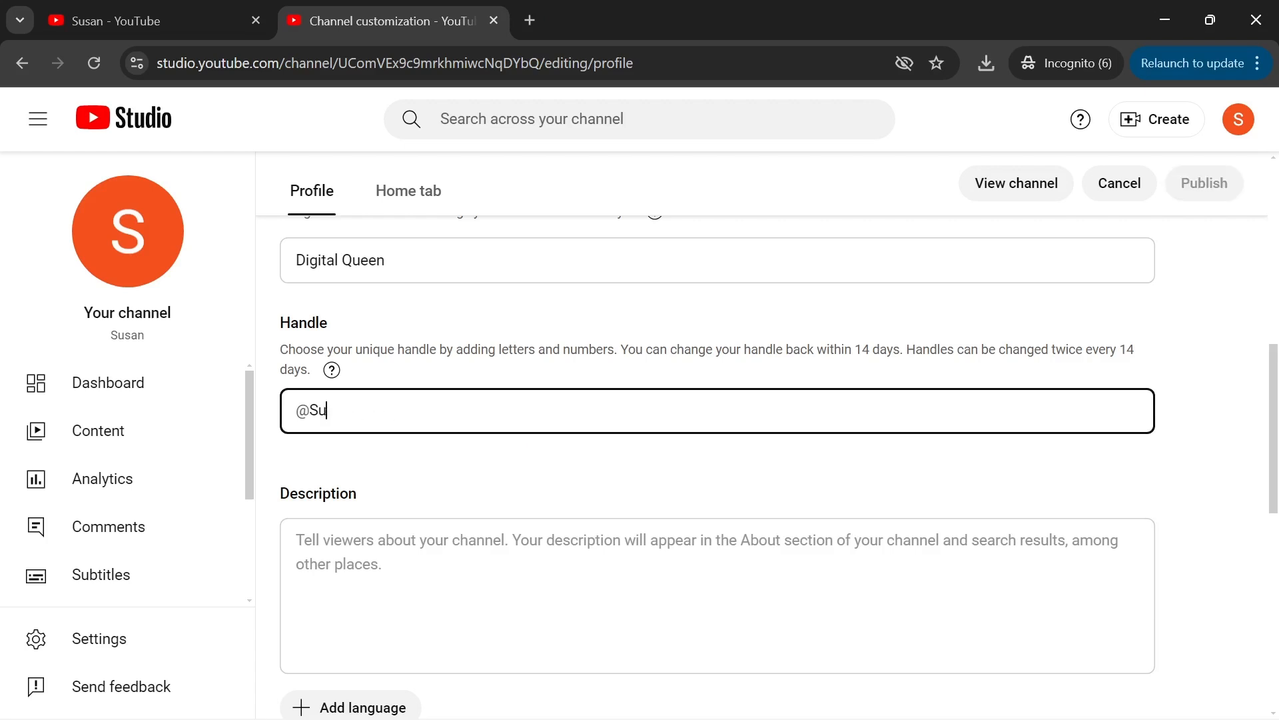
text(@digitalqueen)
key(Tab)
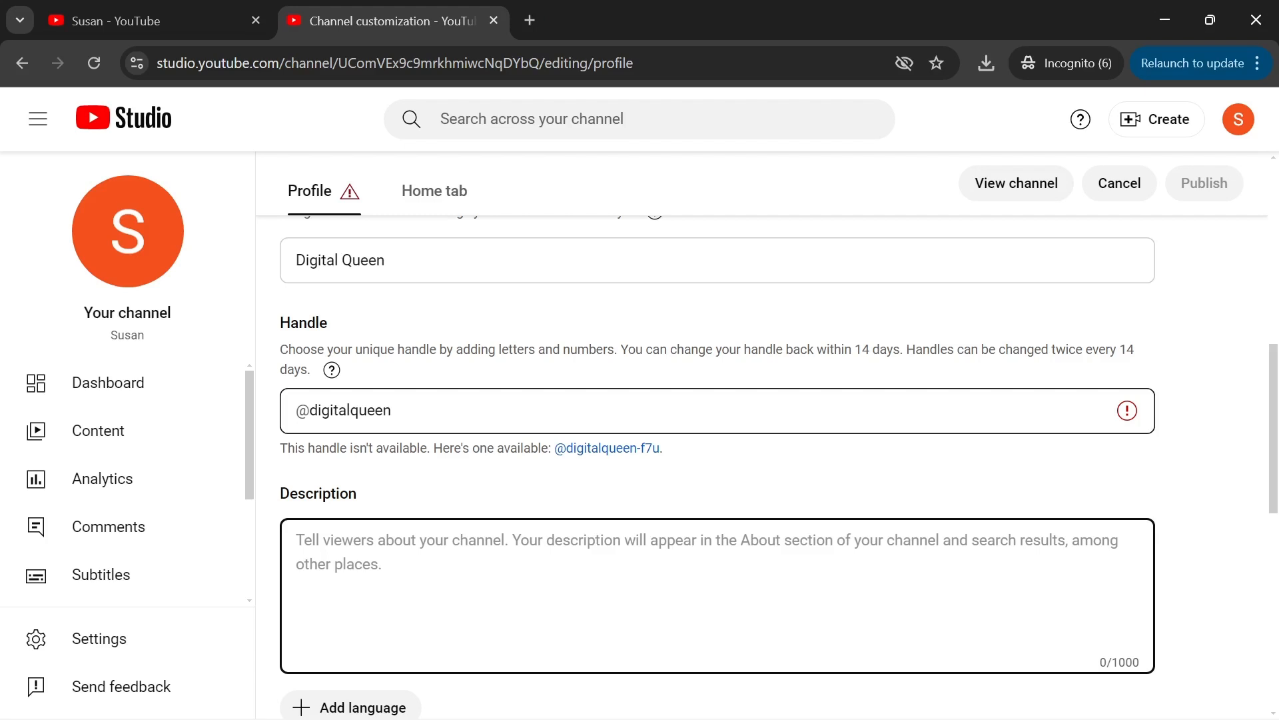
click(612, 451)
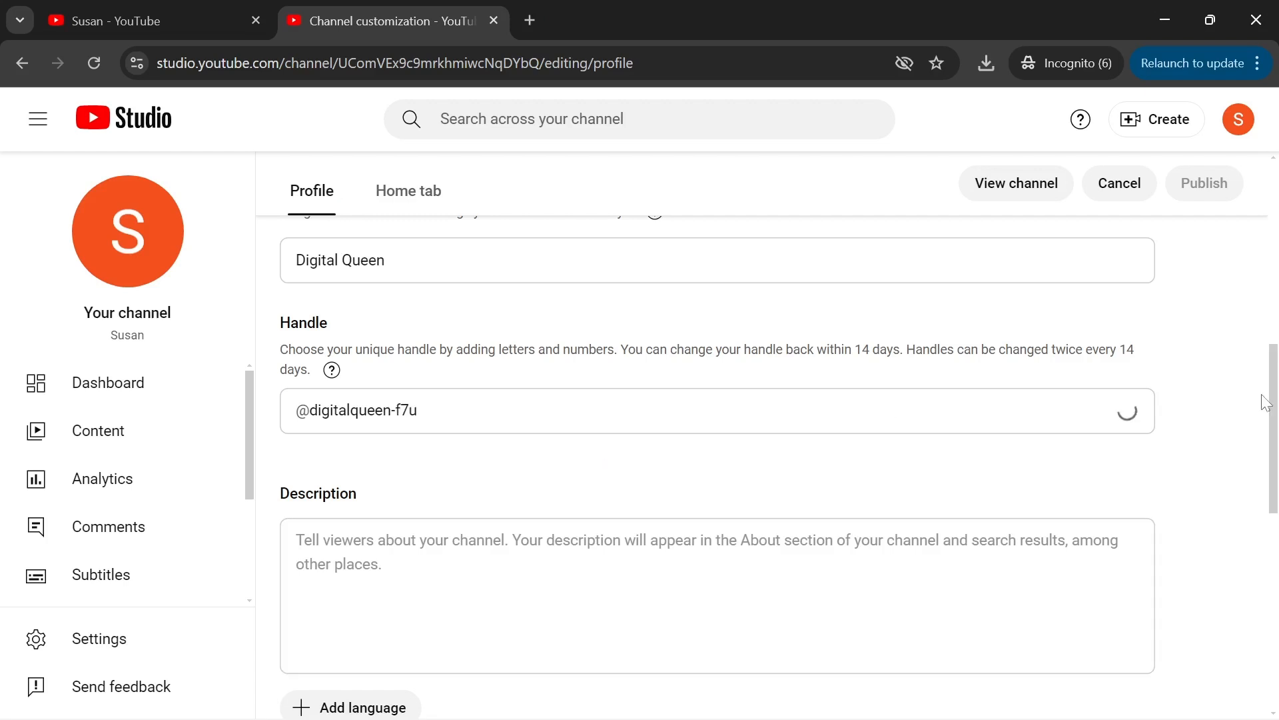
scroll(1269, 433, down, 3)
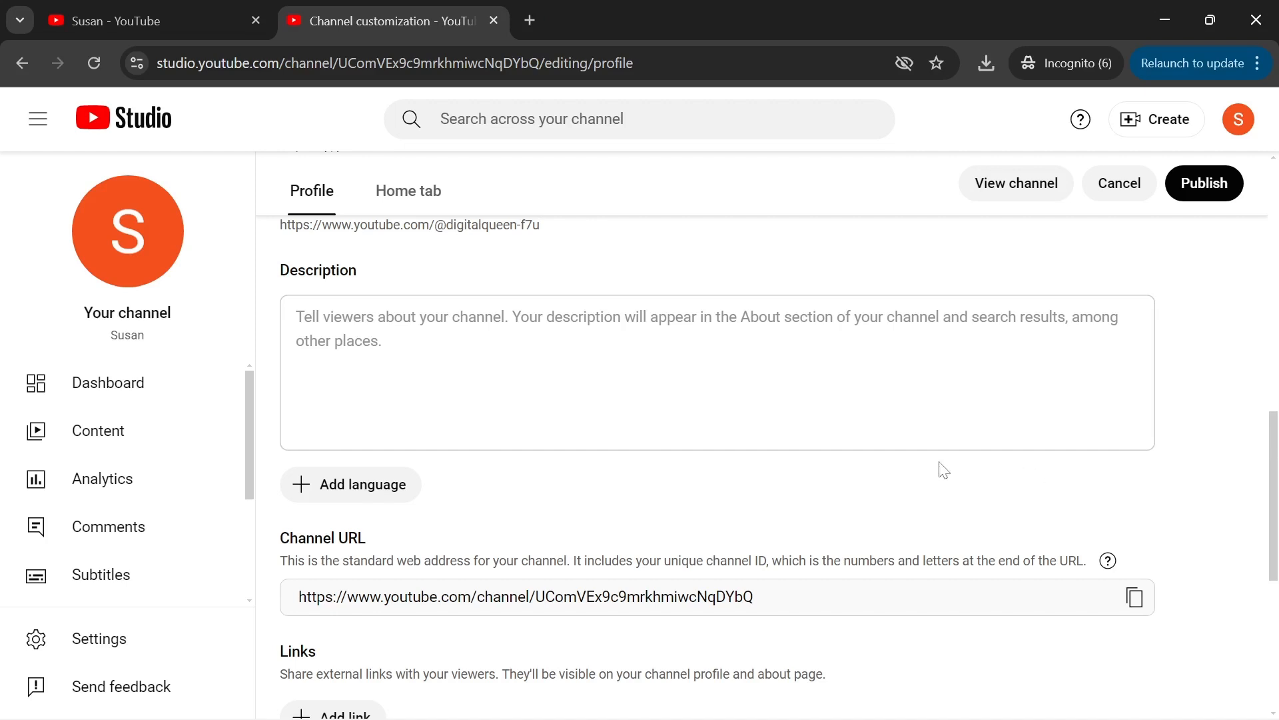
- Enter the description 'I share tips and tutorials on digital skills, remote work and finance advice.'
click(899, 413)
click(718, 372)
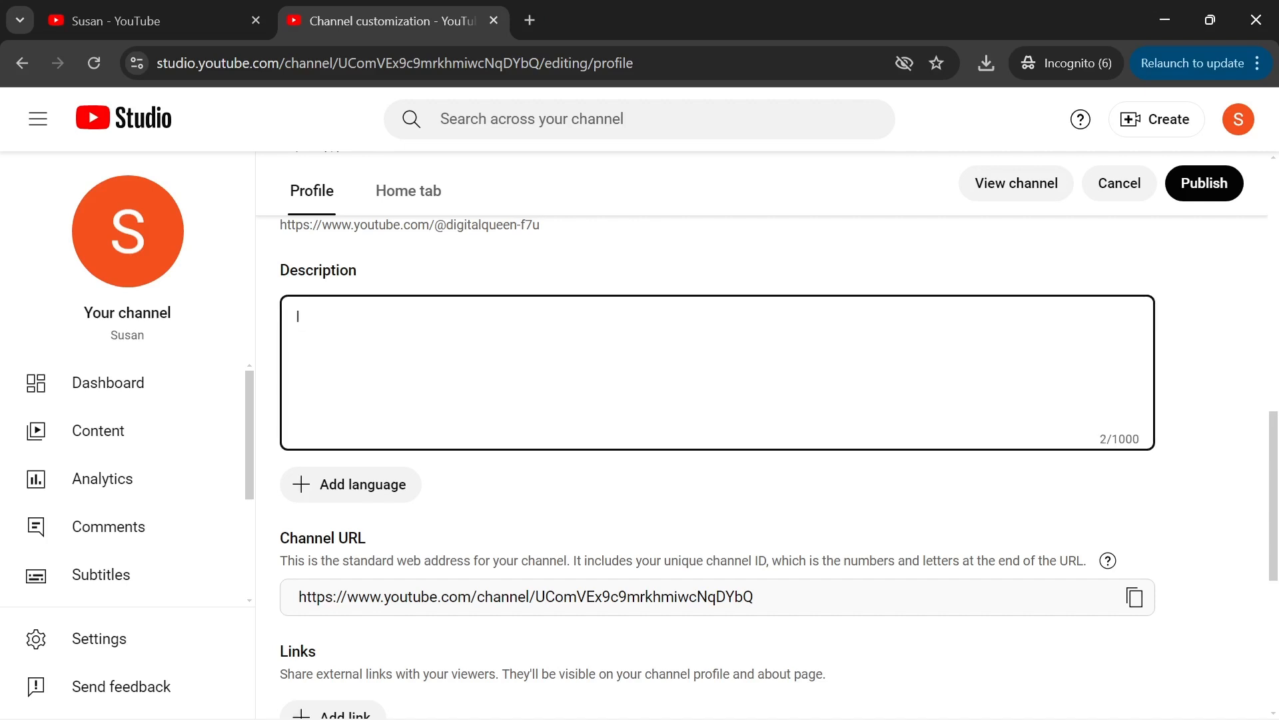
text(share tips and tutori)
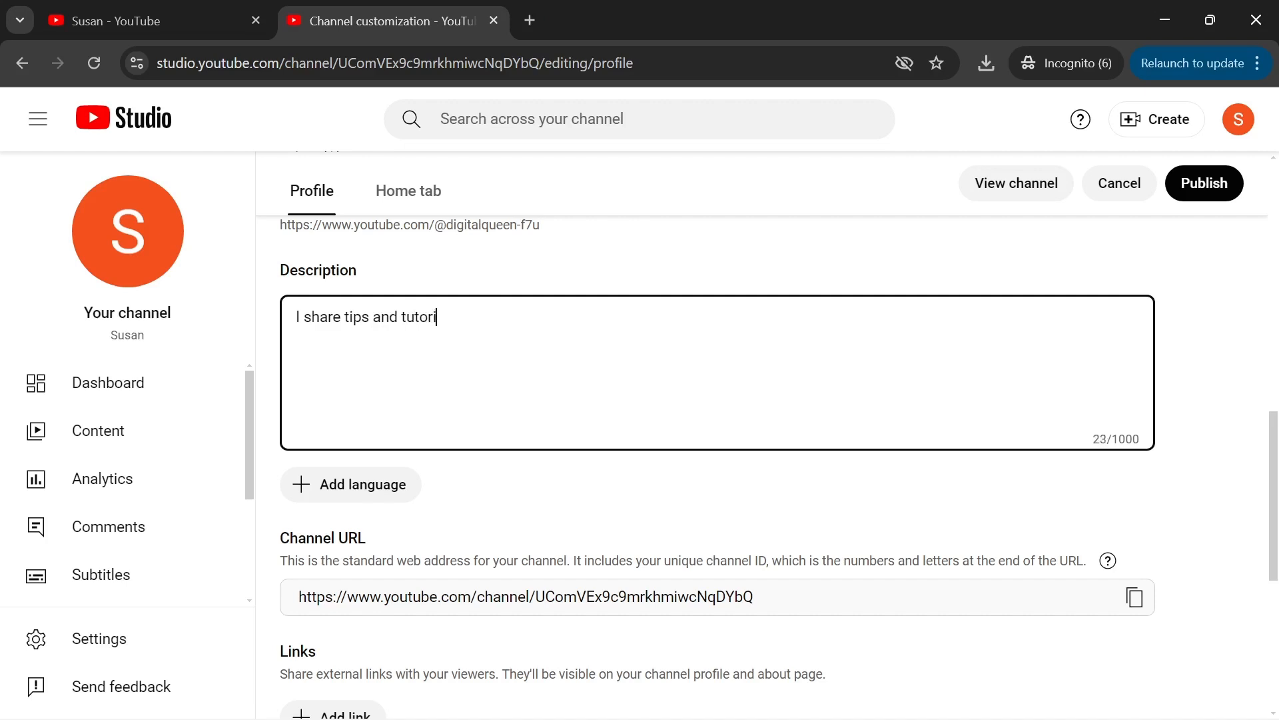
text(als on digital skill)
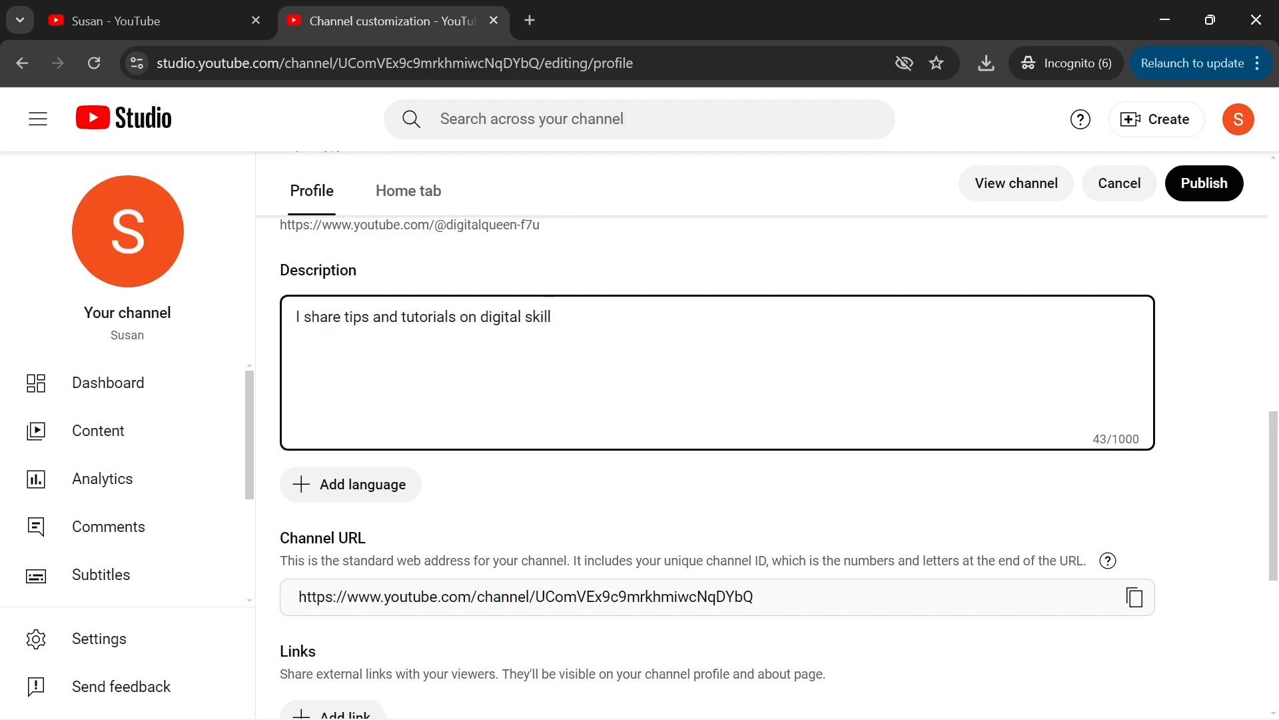
text(s)
text(, remote work and finance advice.)
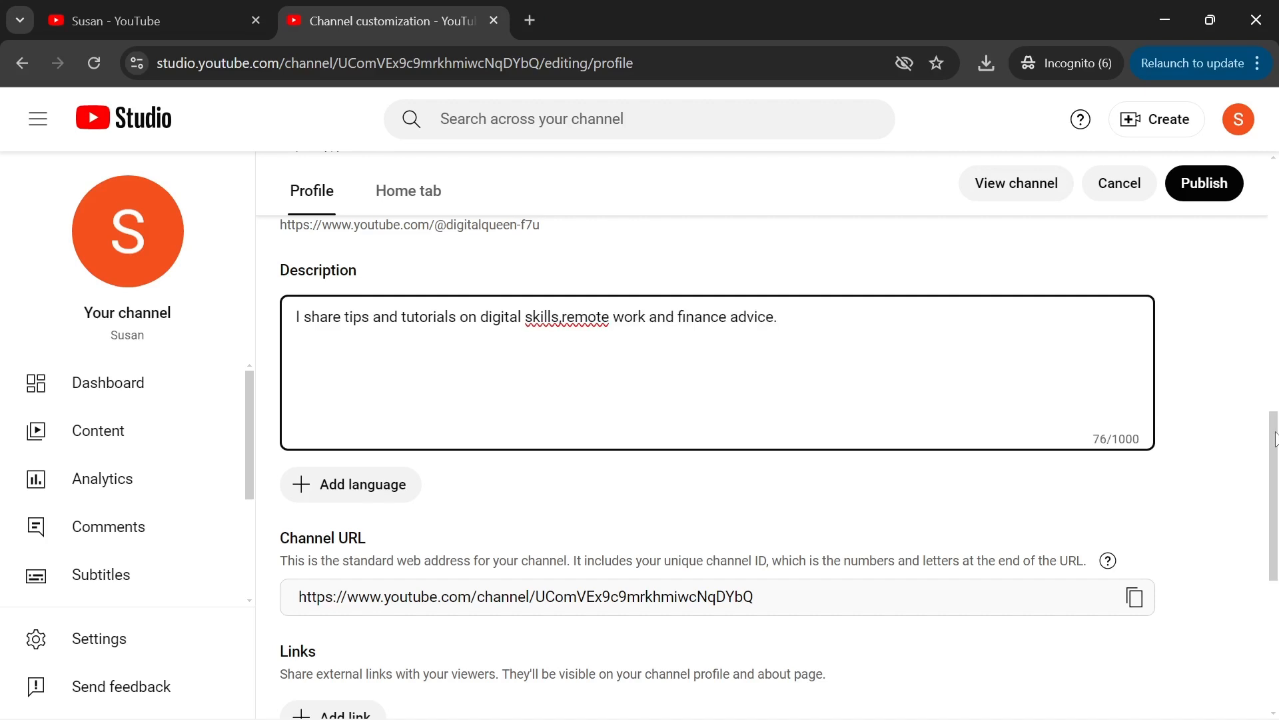
scroll(1275, 516, down, 4)
drag(1274, 511, 1274, 538)
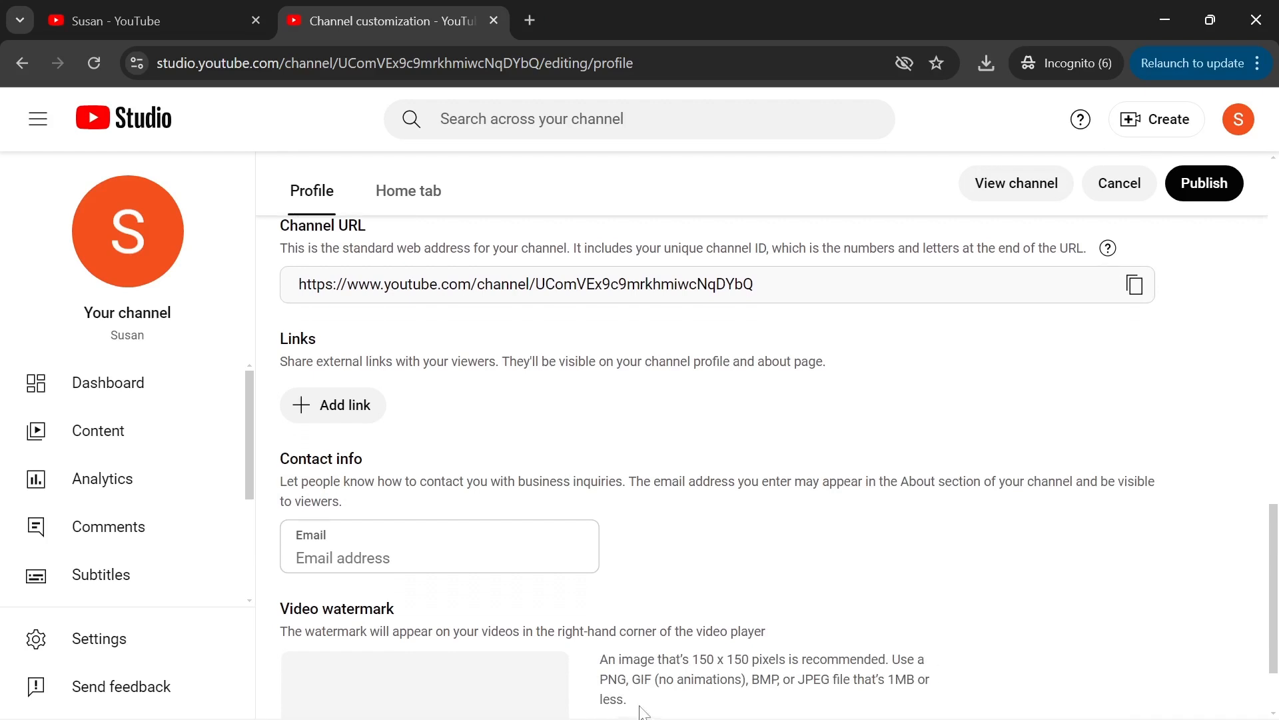
- Select the contact e-mail field, then scroll the Profile page down to the Video watermark section
click(523, 552)
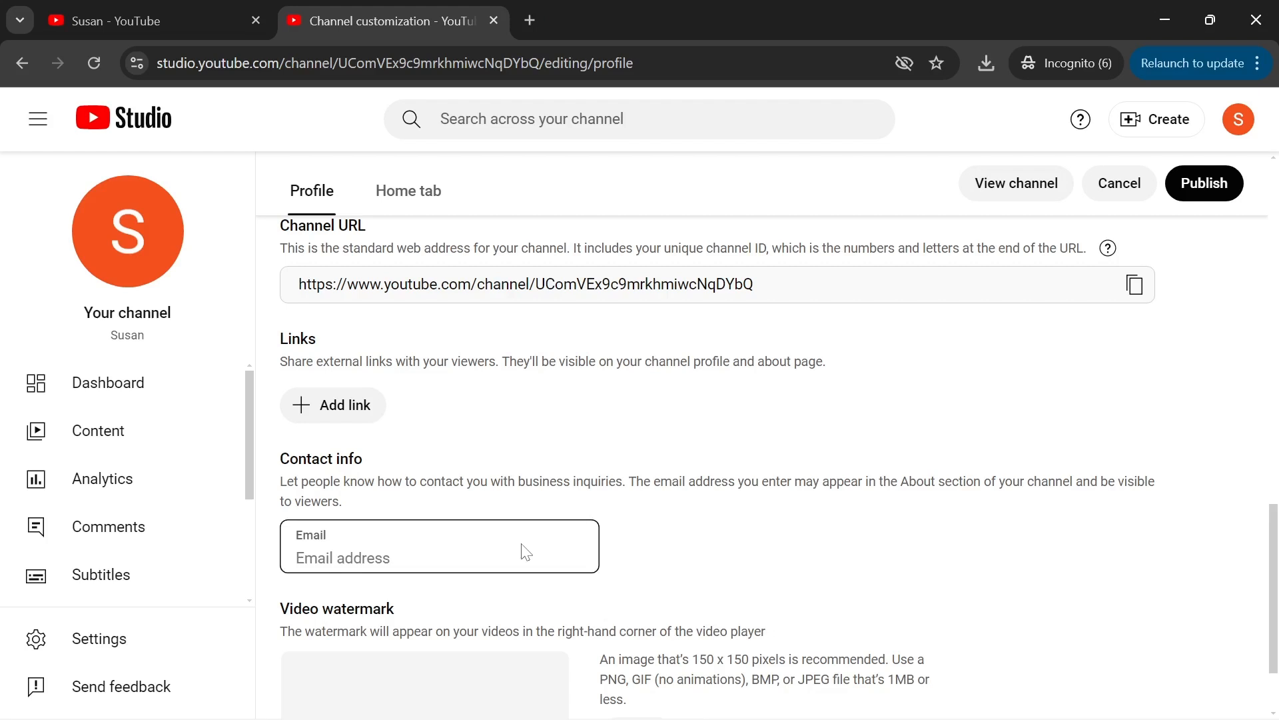
click(524, 551)
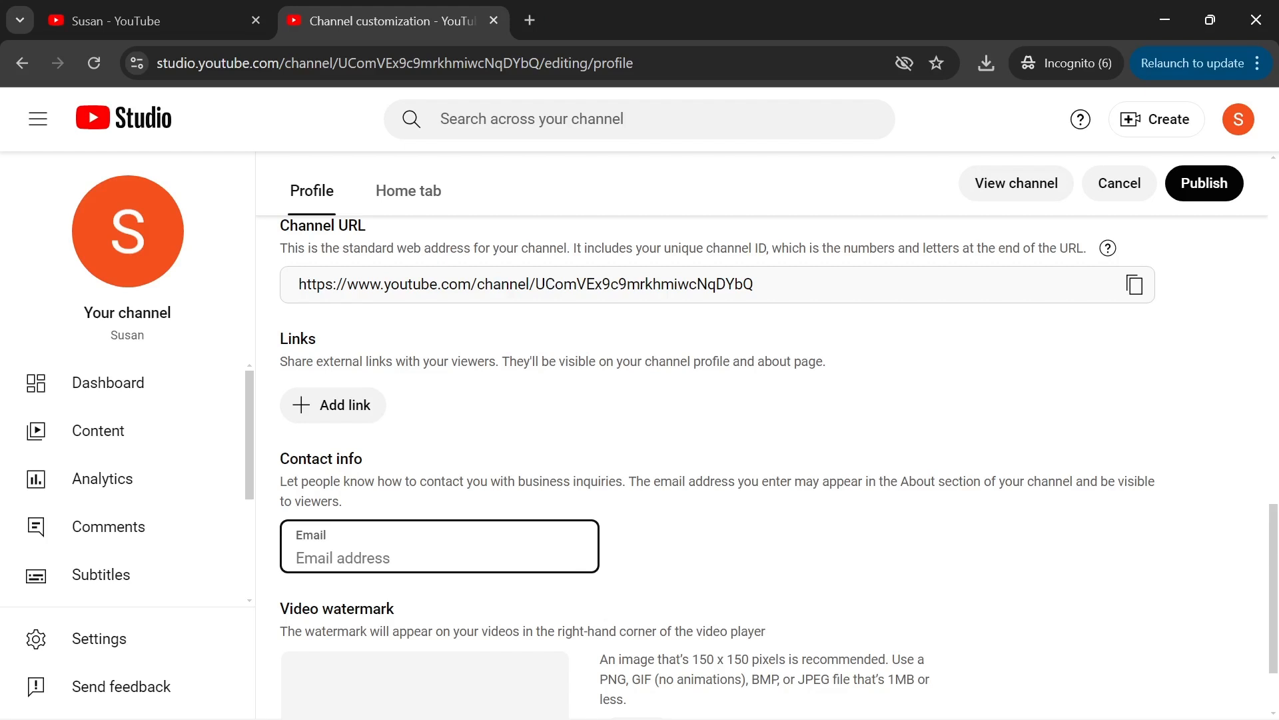
scroll(596, 577, down, 2)
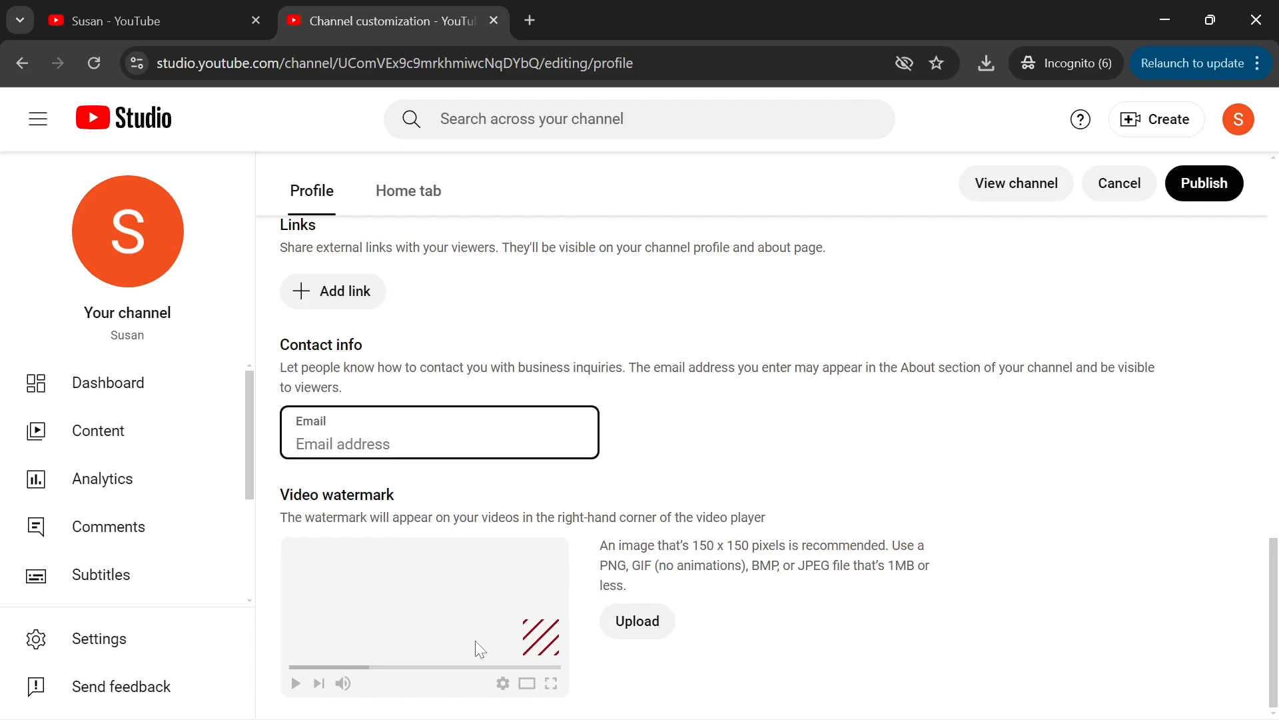
- Upload the Youtube watermark image as the video watermark for the entire video and publish
click(646, 632)
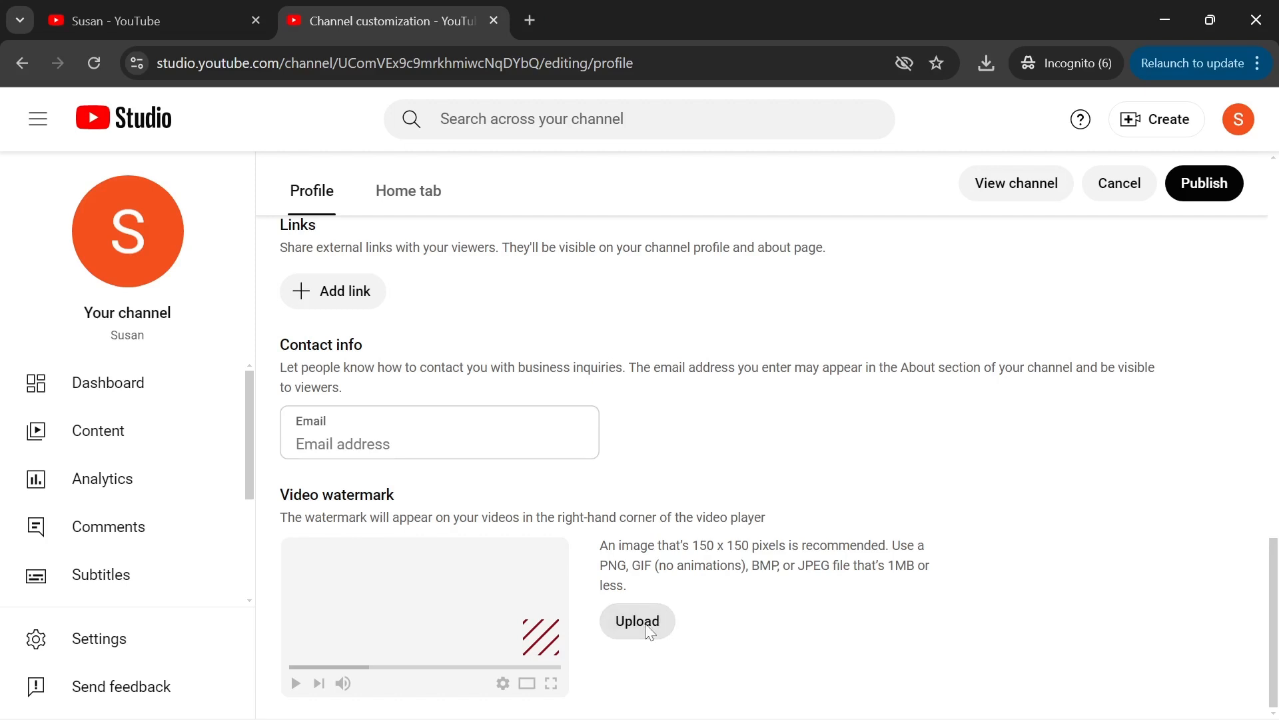
drag(624, 140, 626, 364)
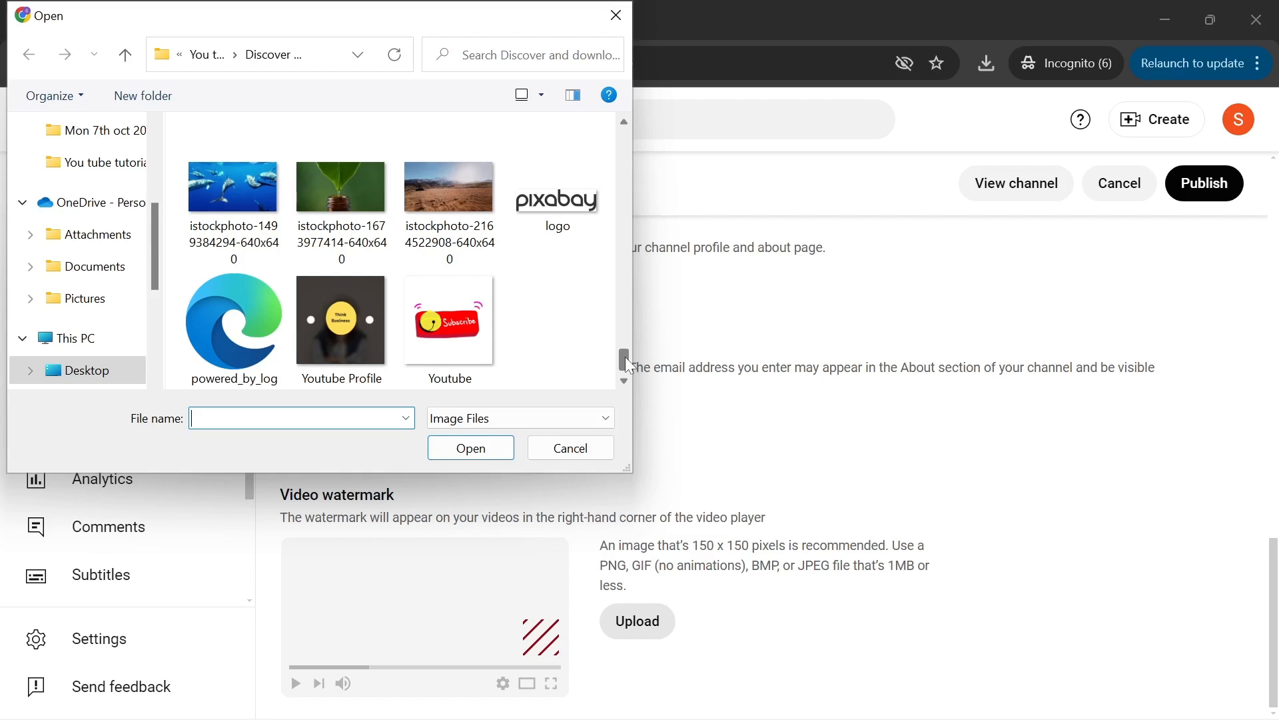
click(457, 316)
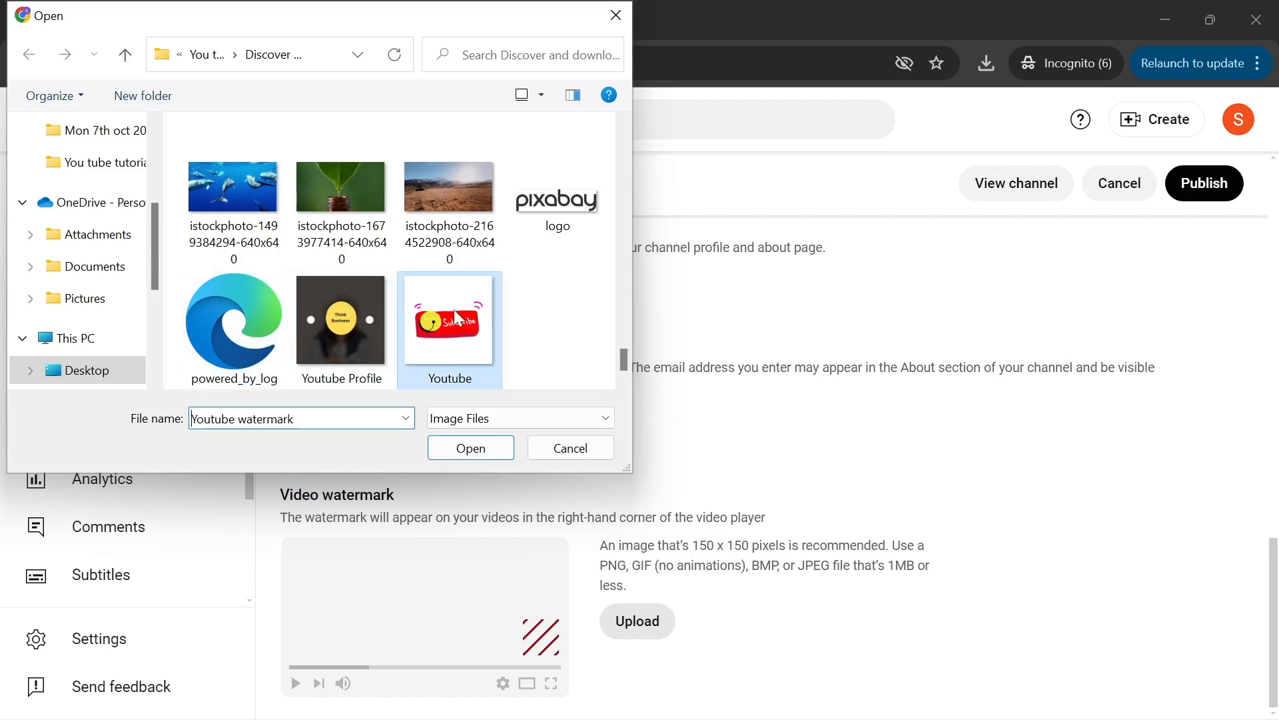
click(471, 450)
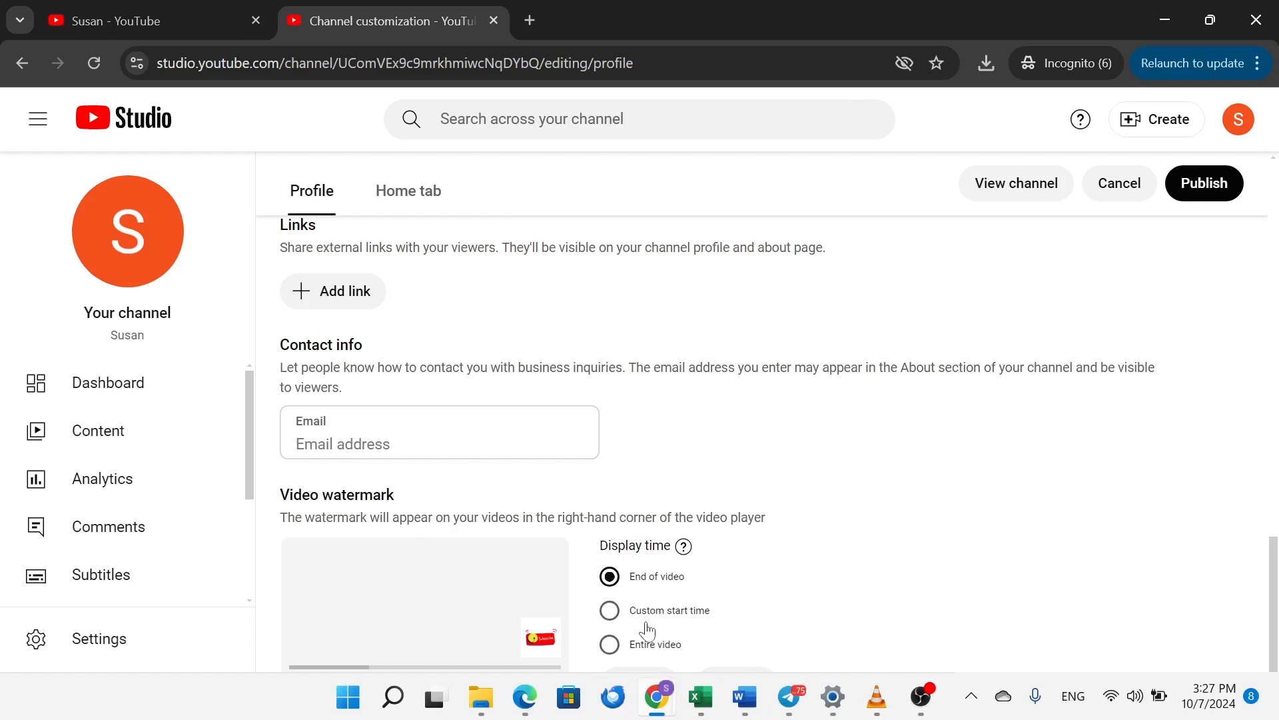
click(610, 645)
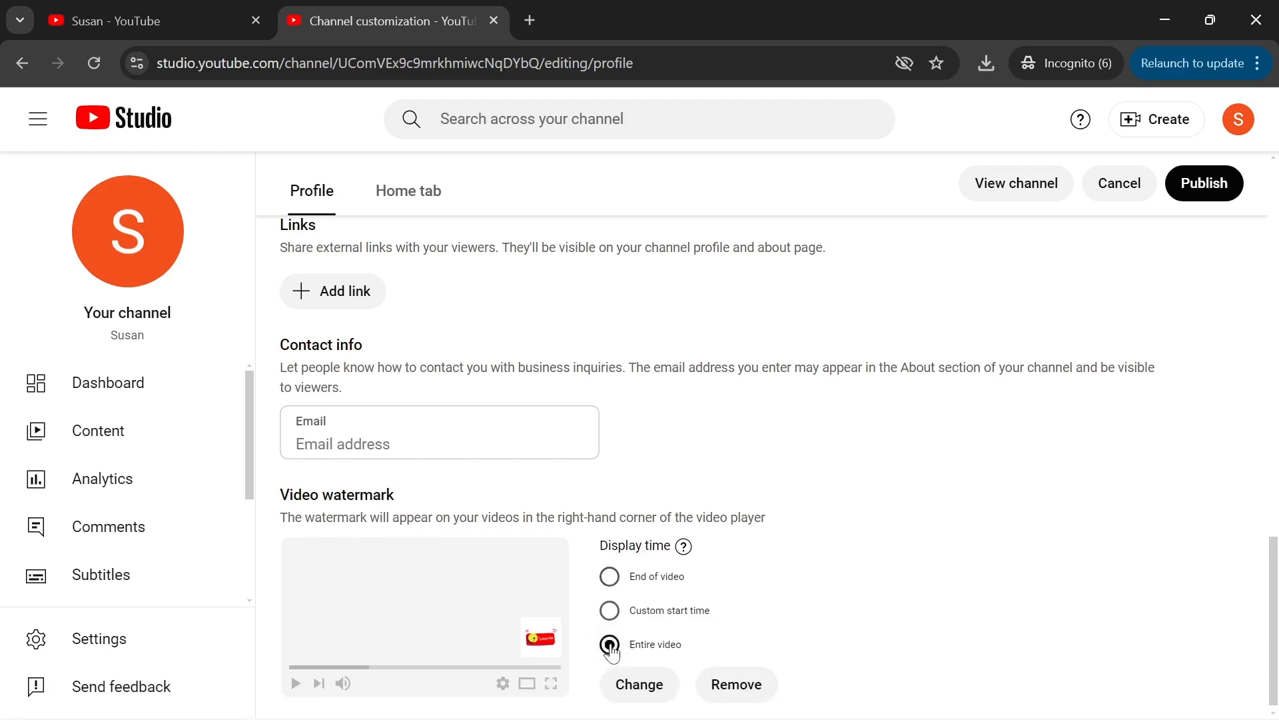
drag(1273, 565, 1273, 568)
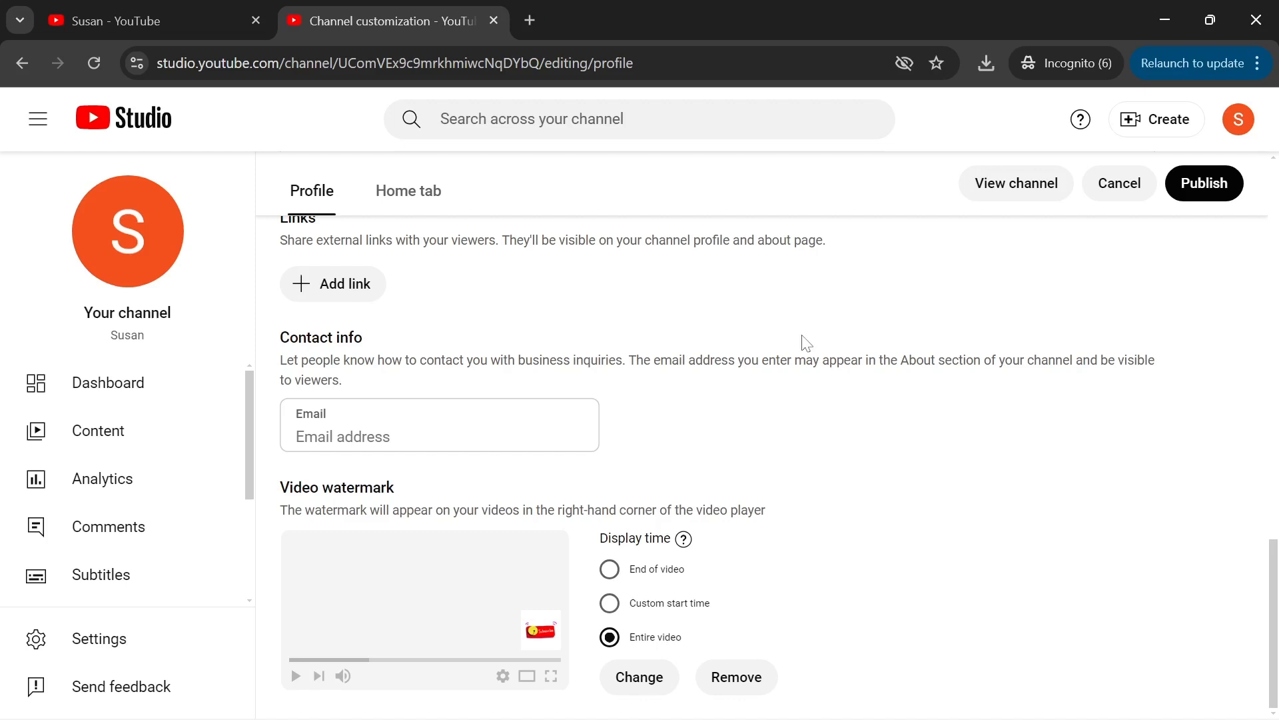
click(1202, 190)
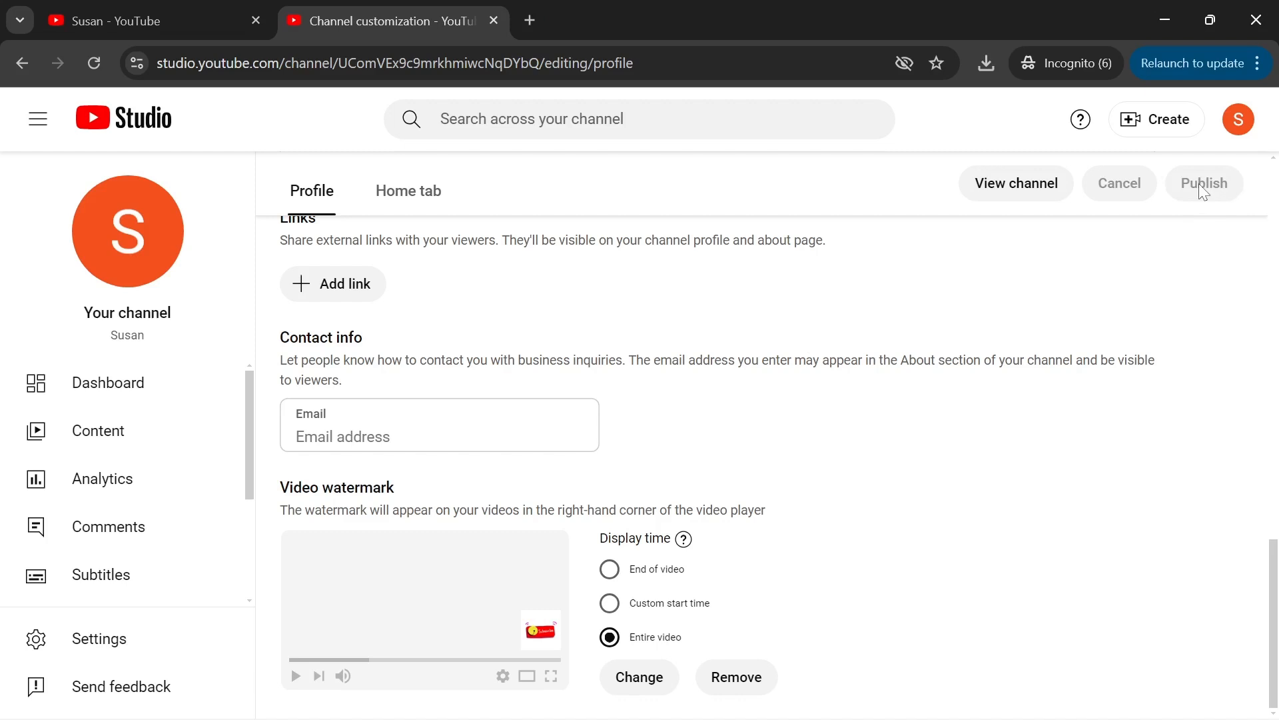
- Go to the Audio library from the left sidebar
scroll(241, 489, down, 3)
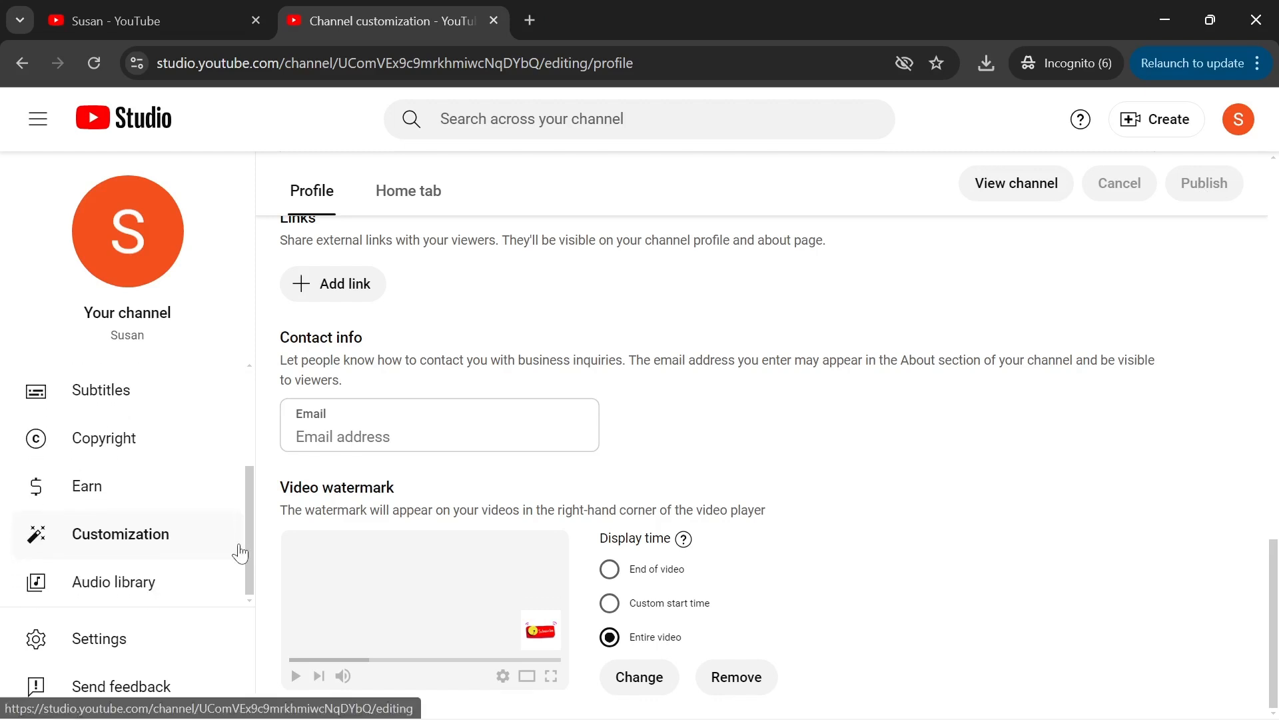
click(122, 589)
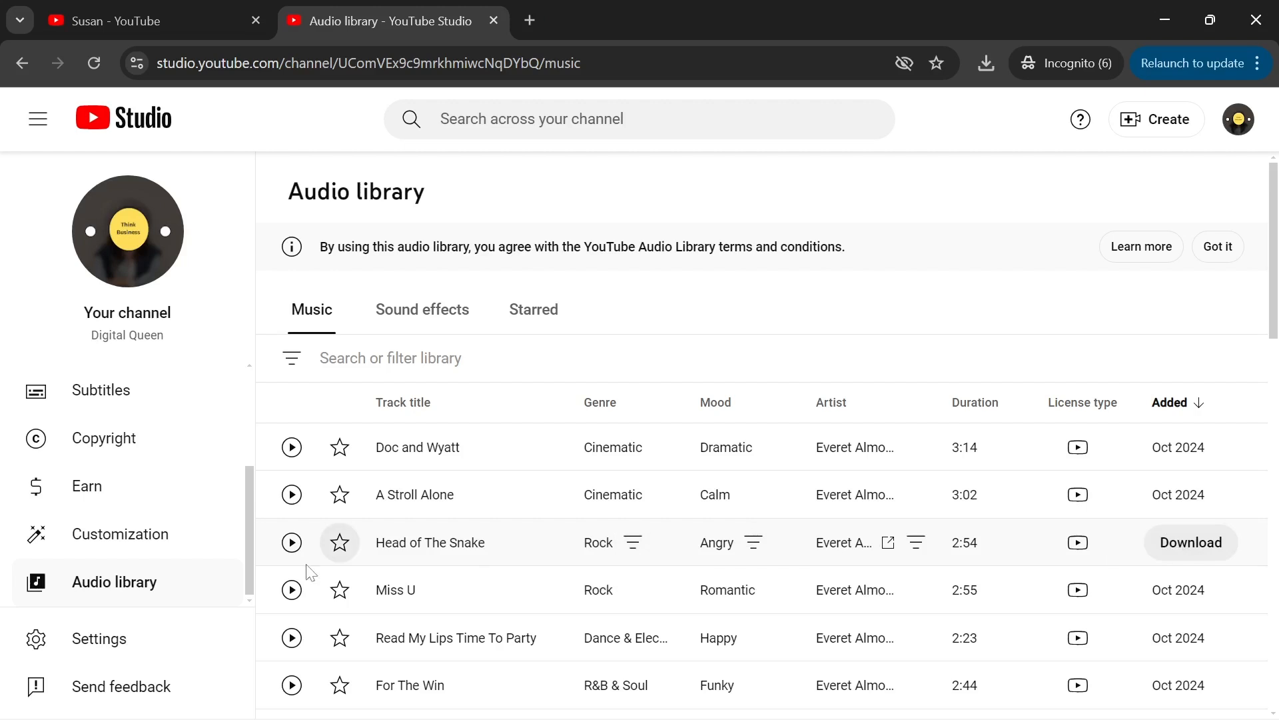
- Open the Earn page and review the 1,000-subscriber and 4,000-watch-hour partner requirements
click(91, 488)
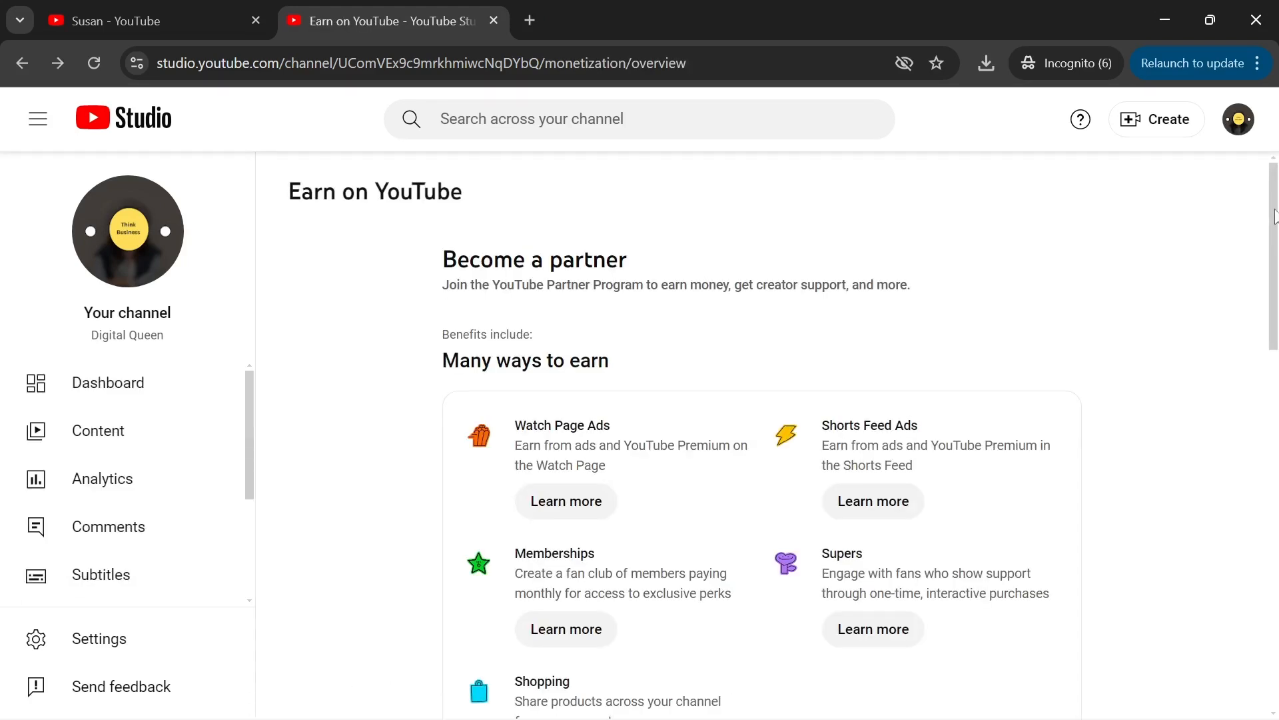
scroll(1275, 219, down, 1)
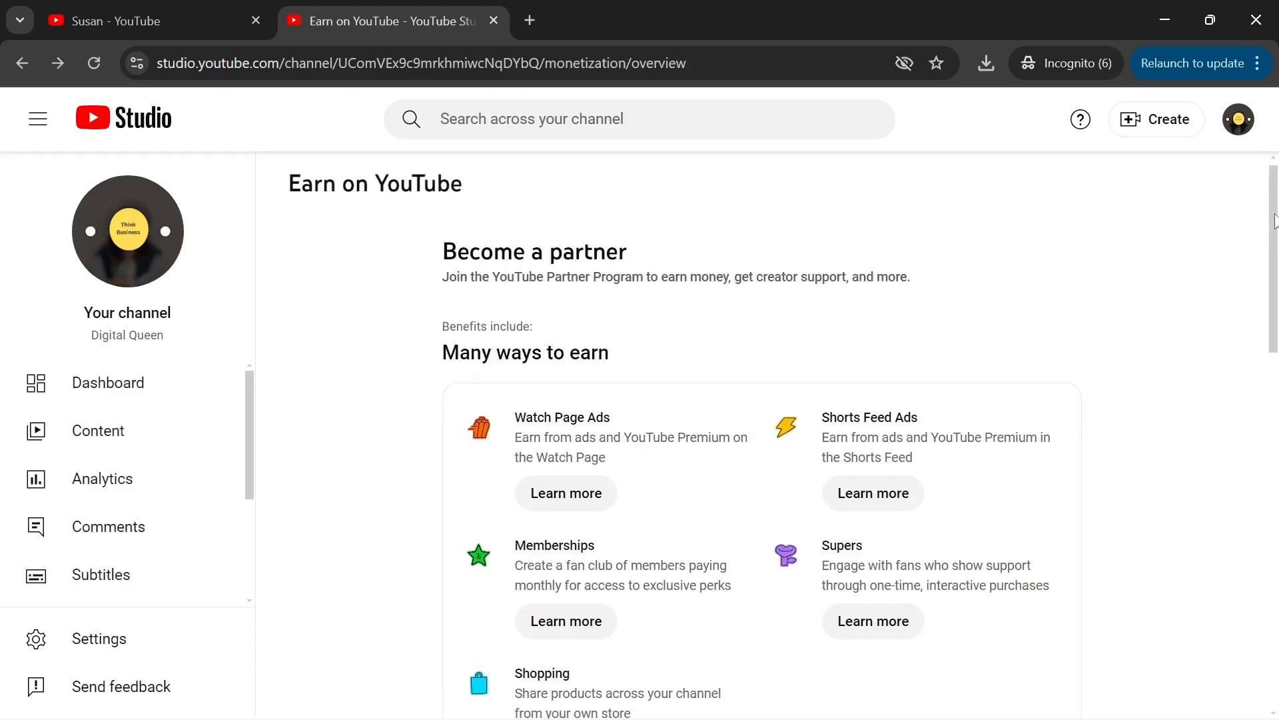
drag(1275, 218, 1248, 505)
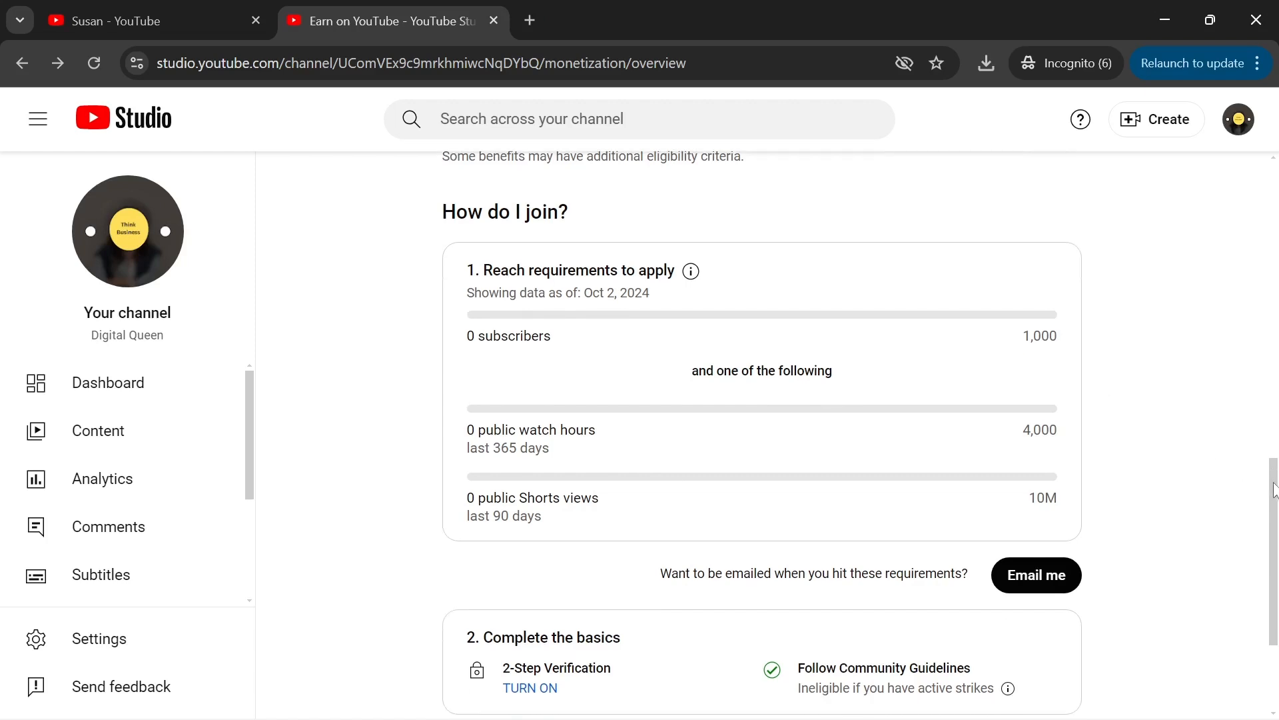
scroll(1274, 471, down, 3)
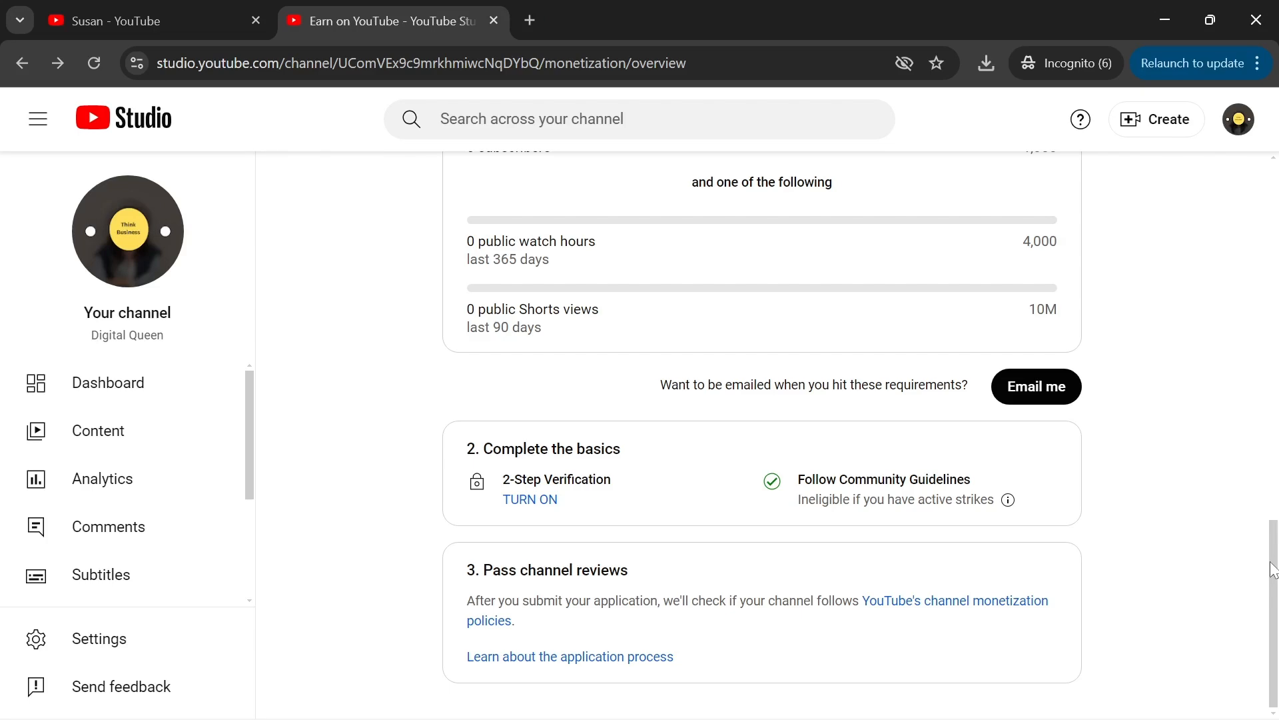
scroll(1273, 570, up, 2)
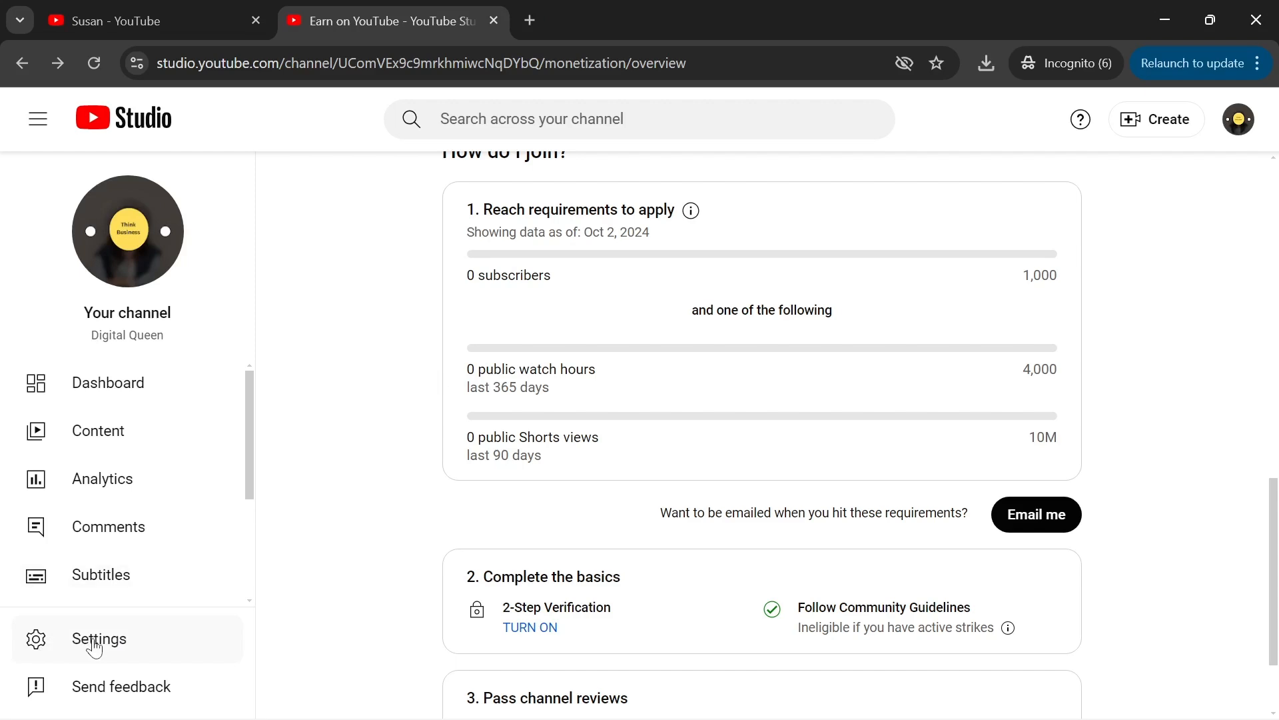
- Open Settings on the Upload defaults section
click(95, 645)
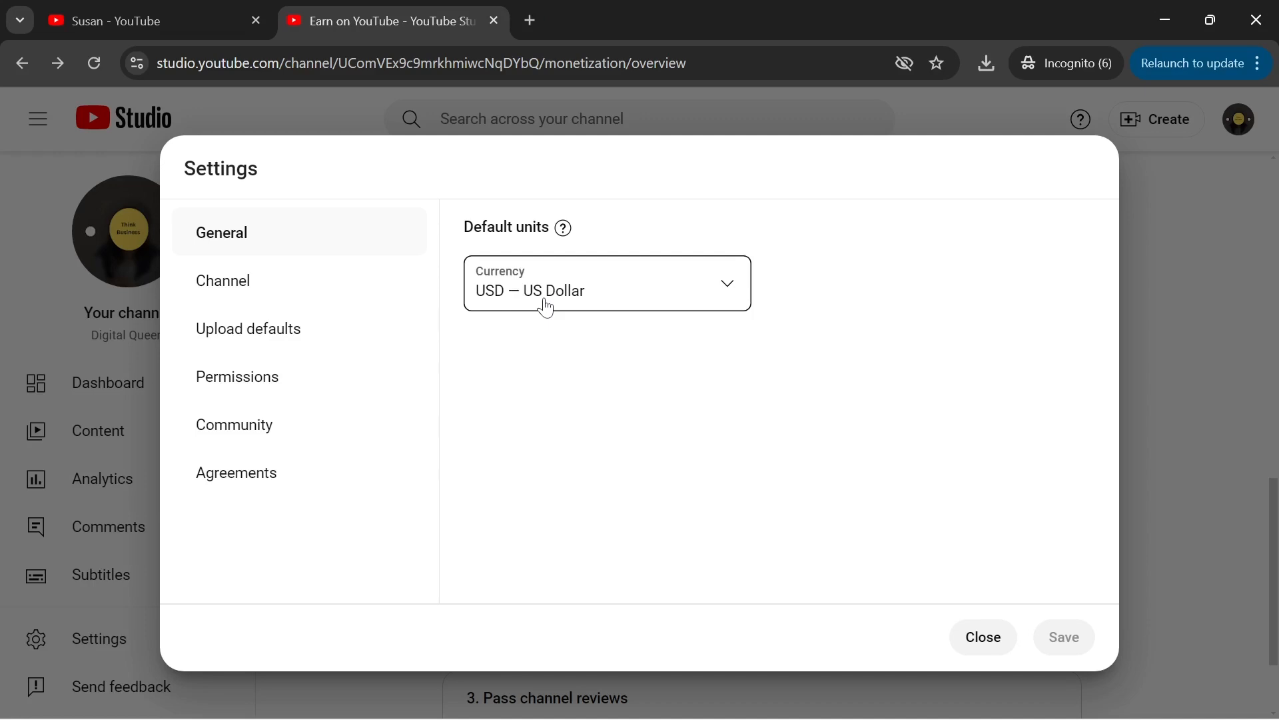
click(253, 328)
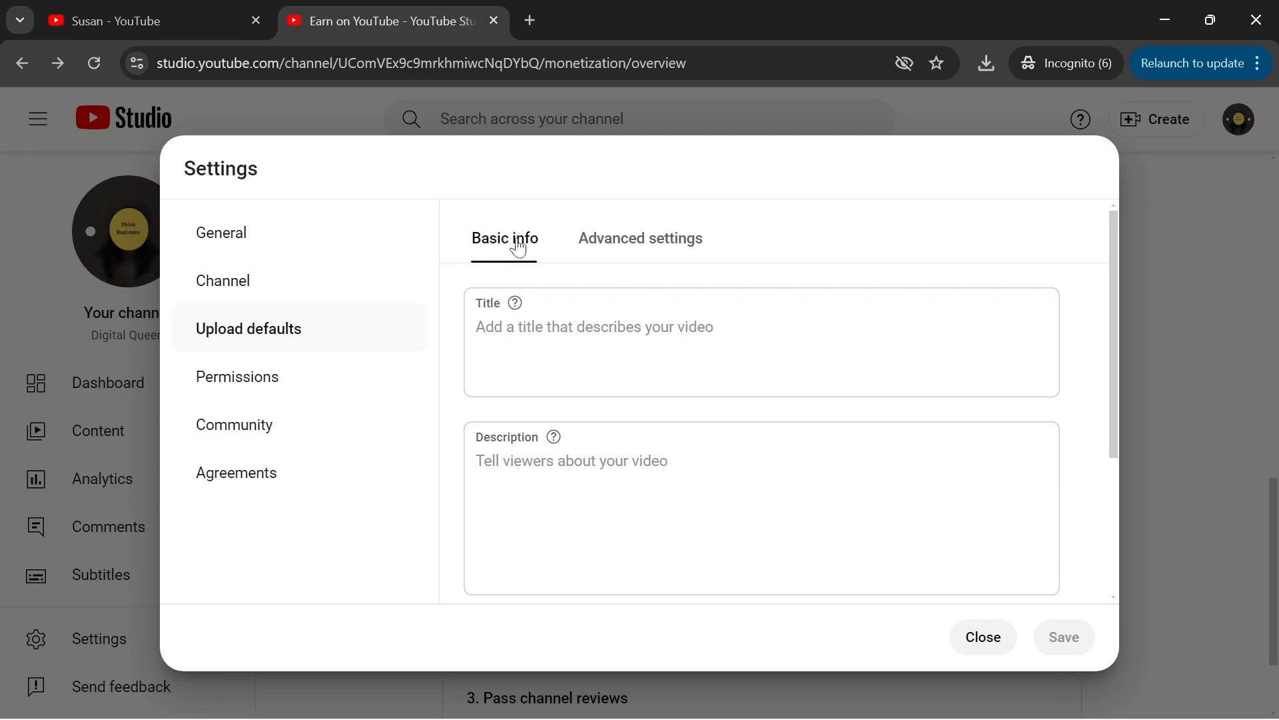
- Choose Unlisted as the default visibility in Upload defaults' Basic info, leaving title and description empty
click(591, 314)
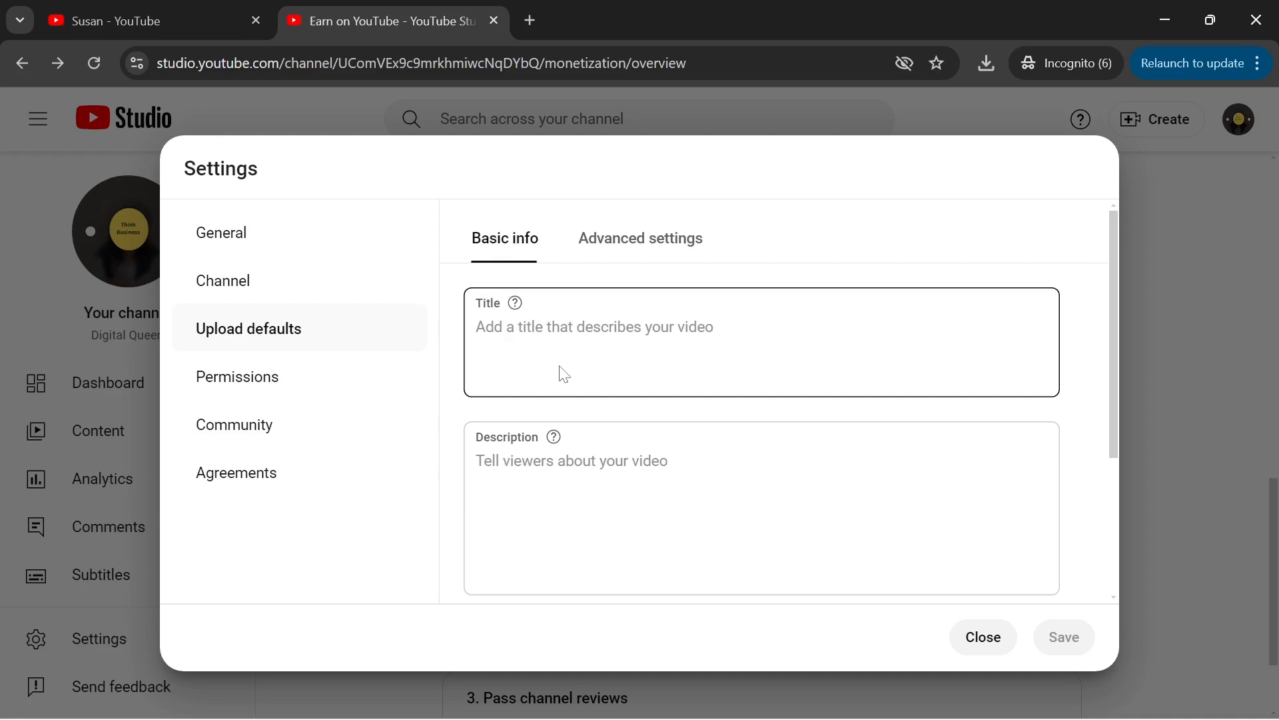
scroll(728, 517, down, 2)
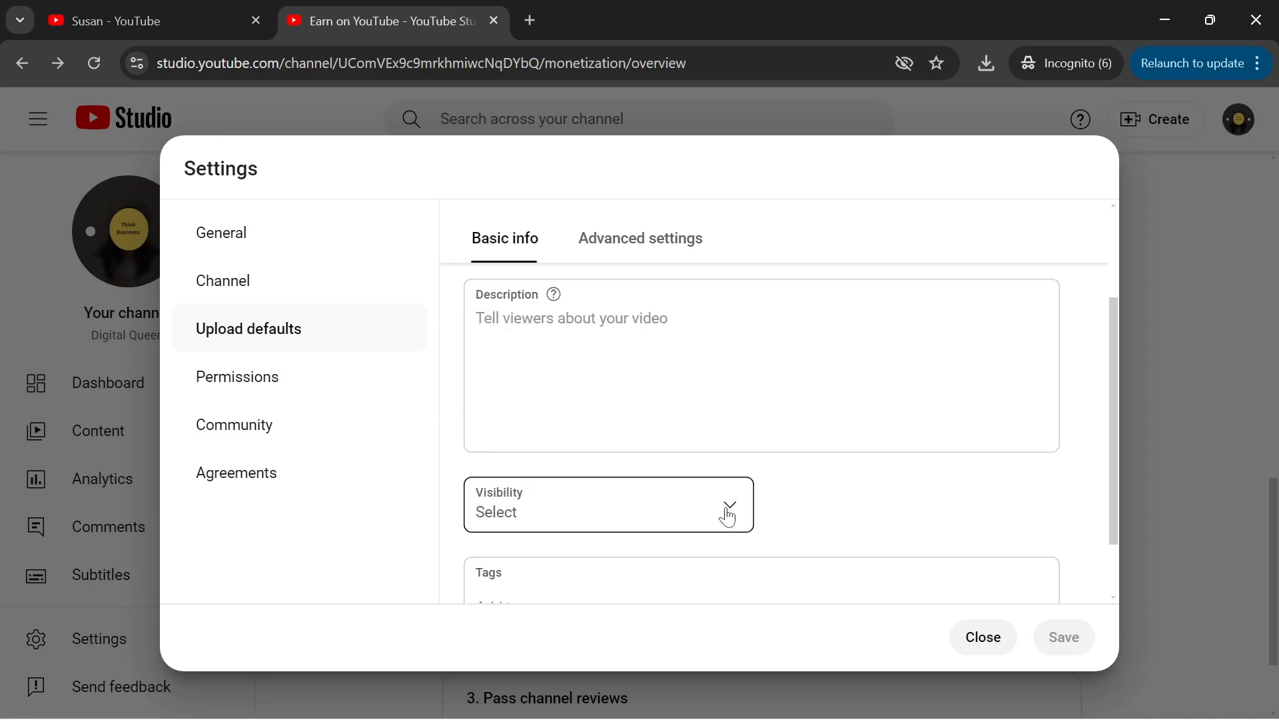
click(728, 517)
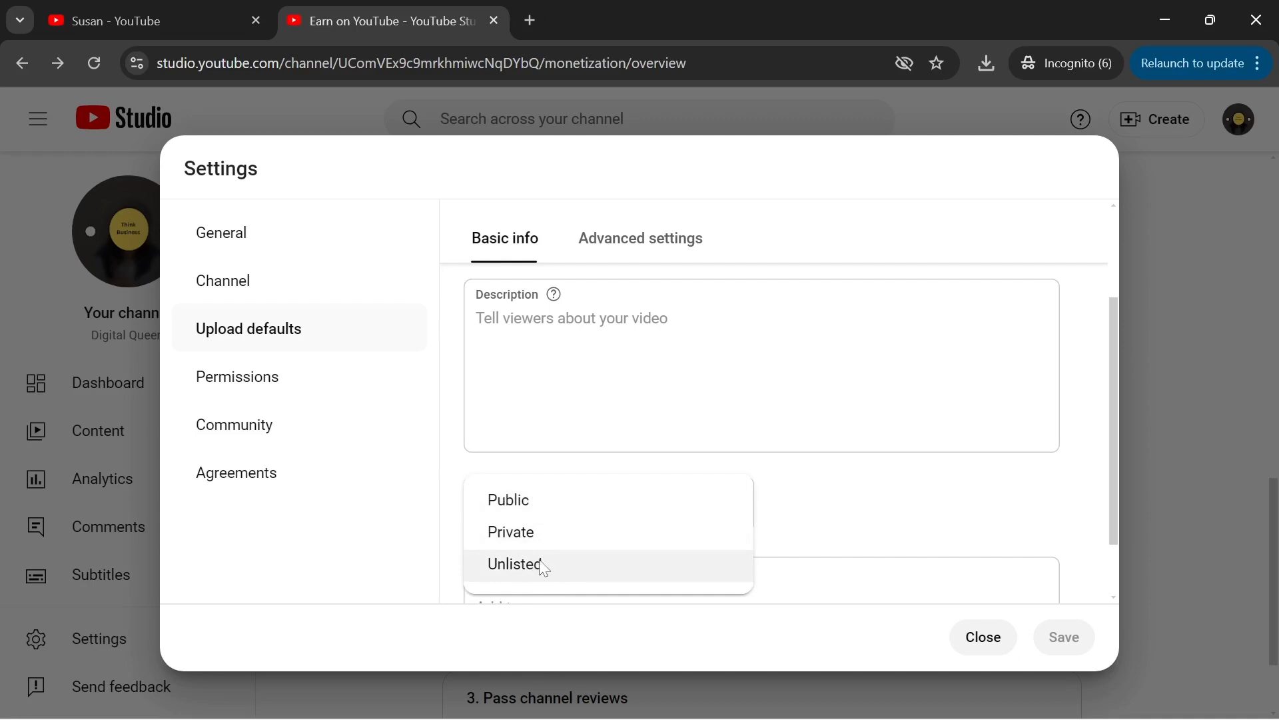
click(543, 567)
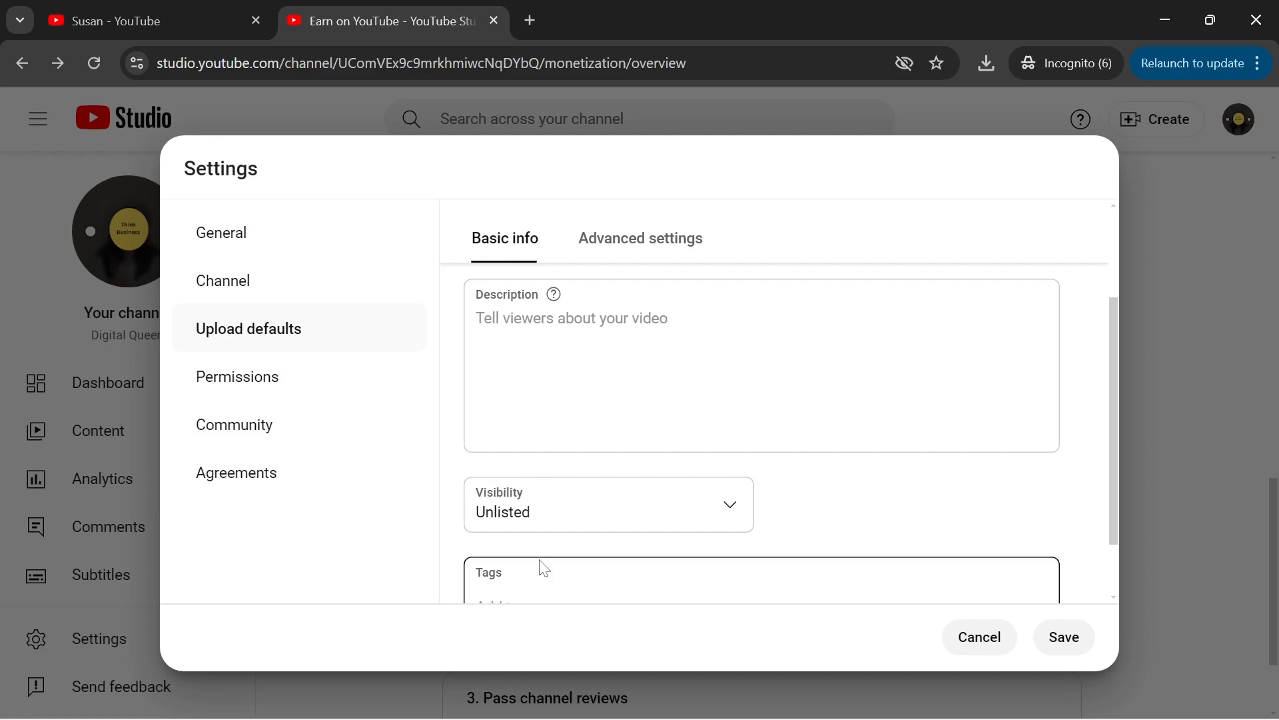
scroll(1120, 360, down, 2)
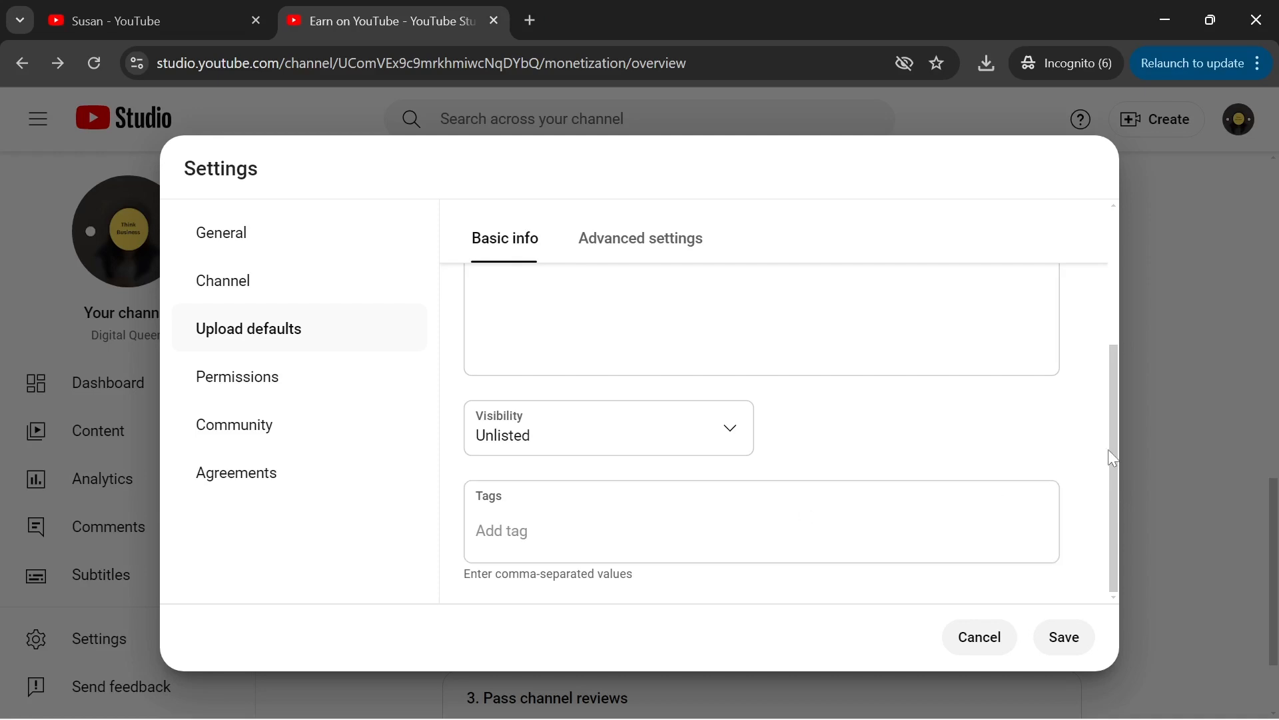
drag(1110, 449, 1106, 341)
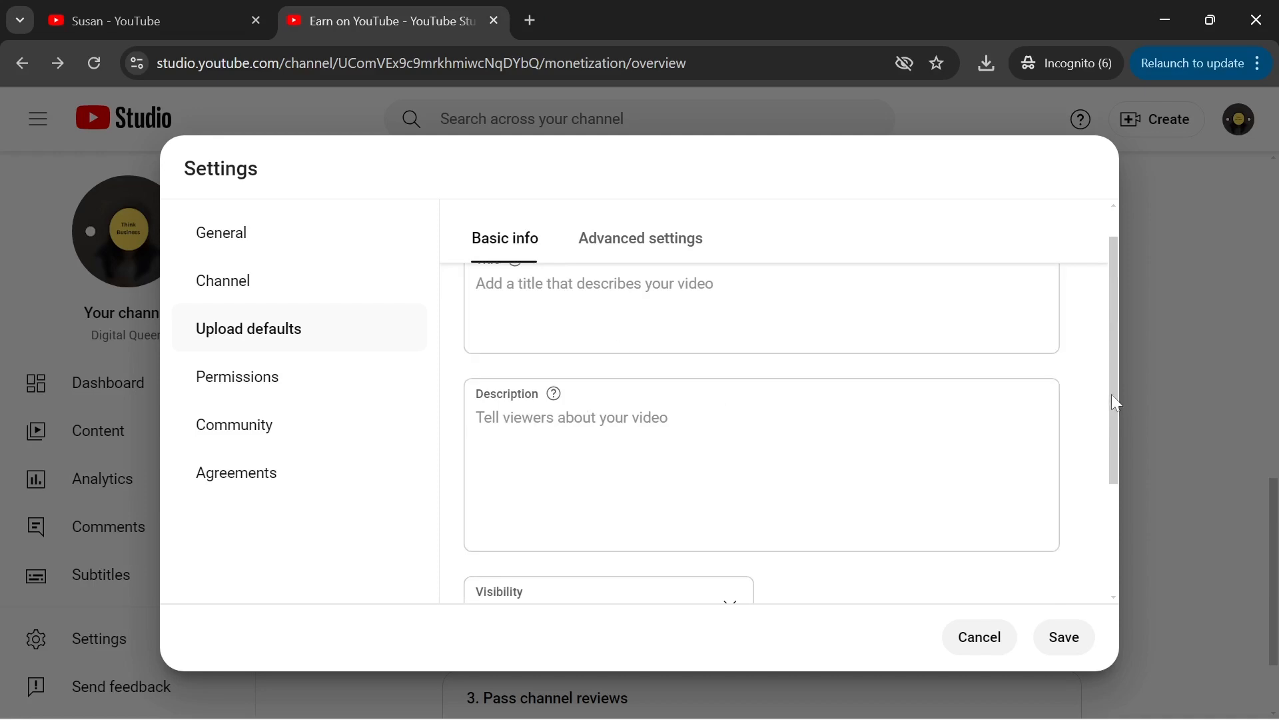
drag(1112, 395, 1112, 348)
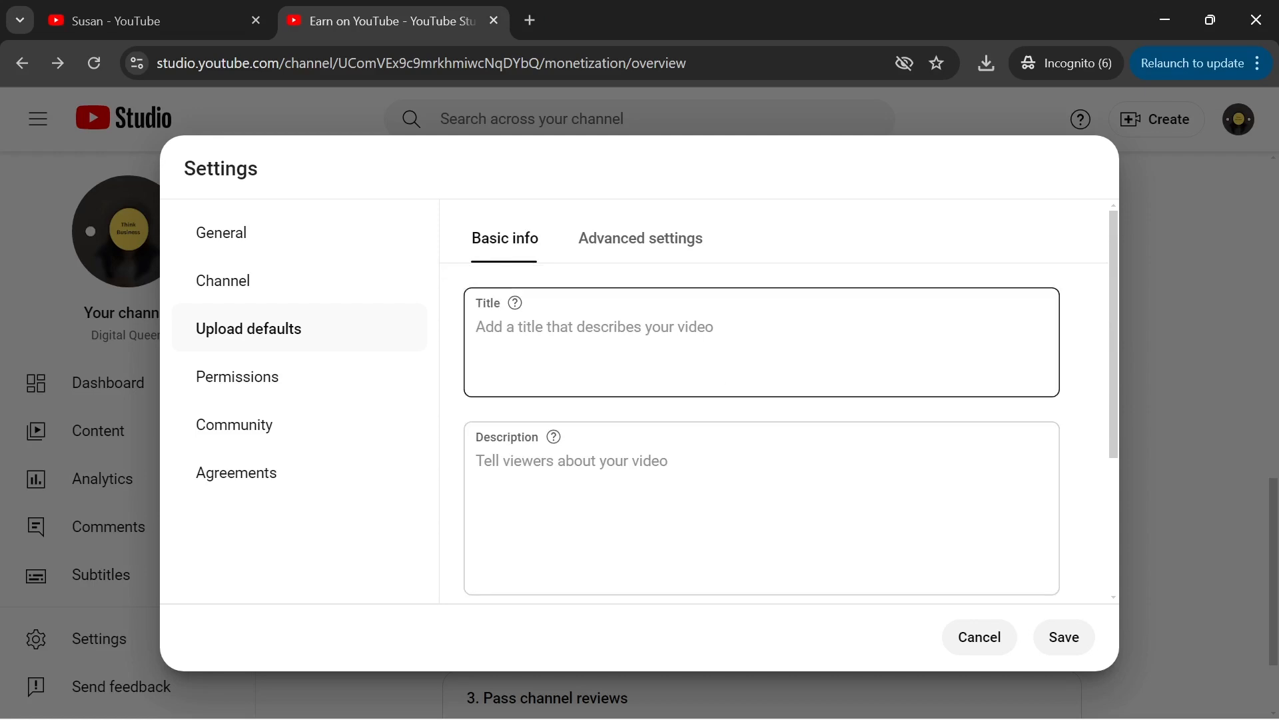
- Scroll through the Advanced upload defaults, then bring up Permissions showing the channel's sole Owner
click(659, 246)
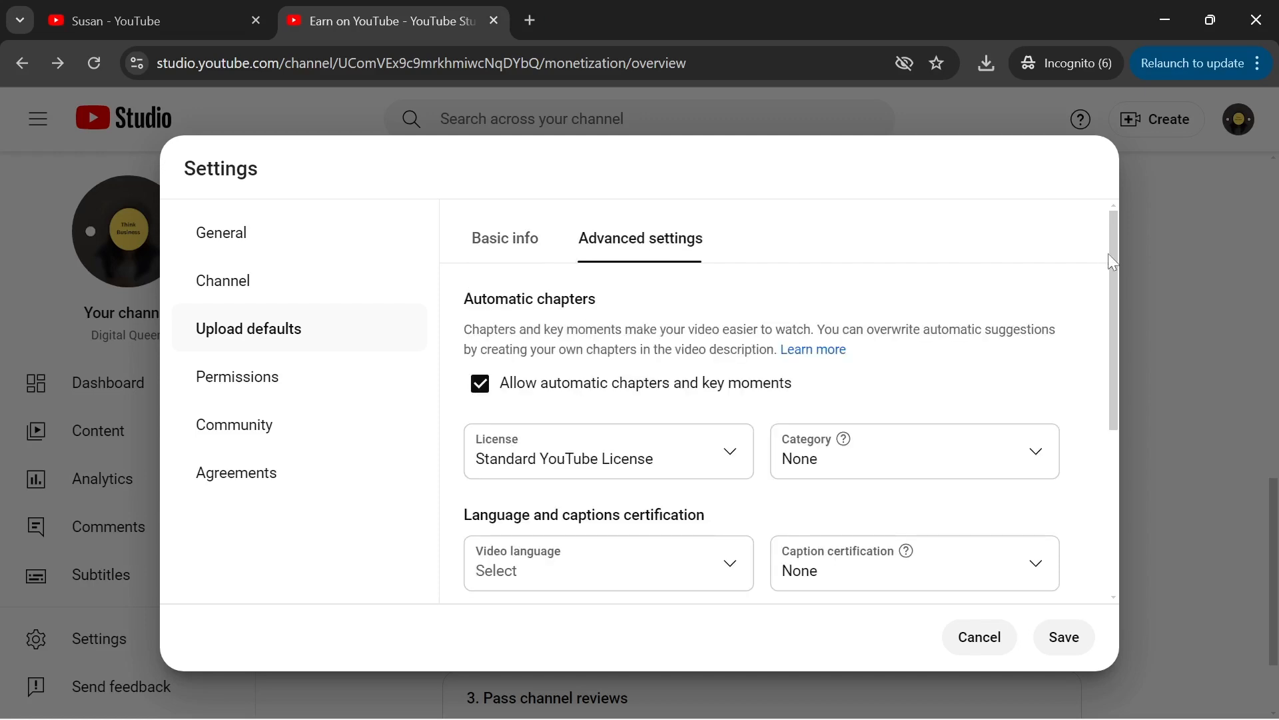
scroll(1106, 283, down, 2)
scroll(1106, 341, down, 3)
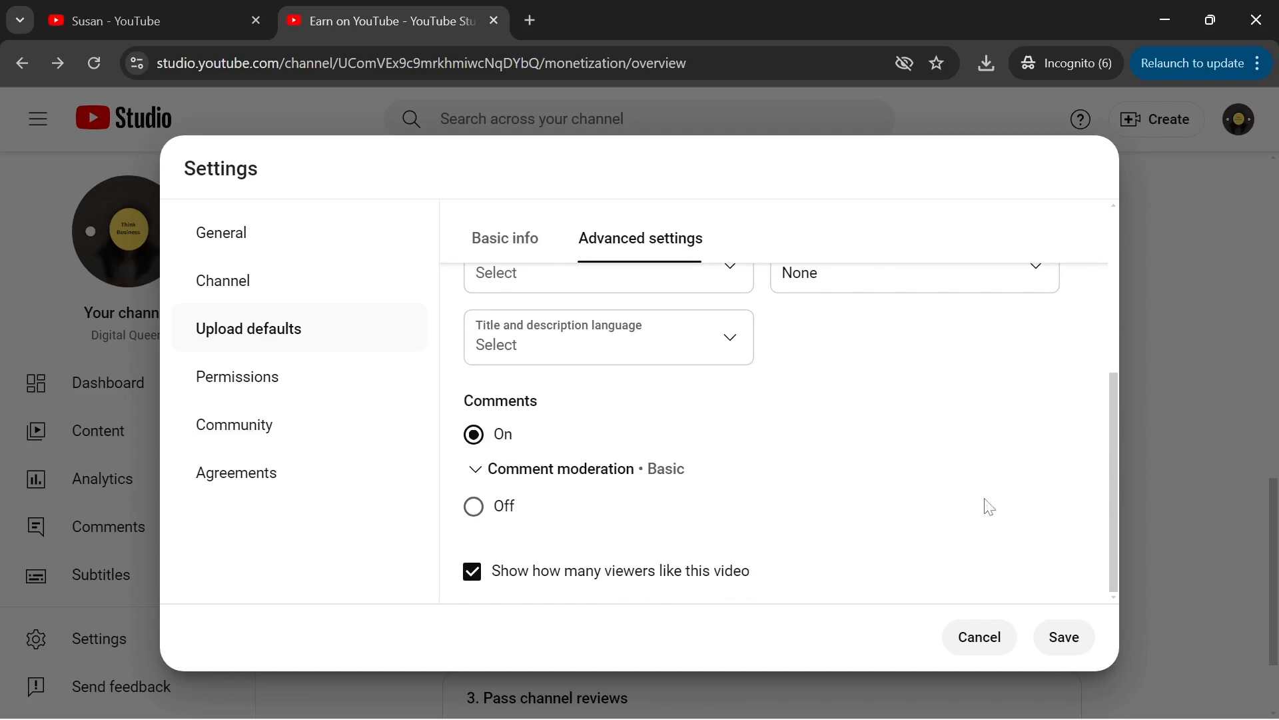
drag(1113, 476, 1101, 294)
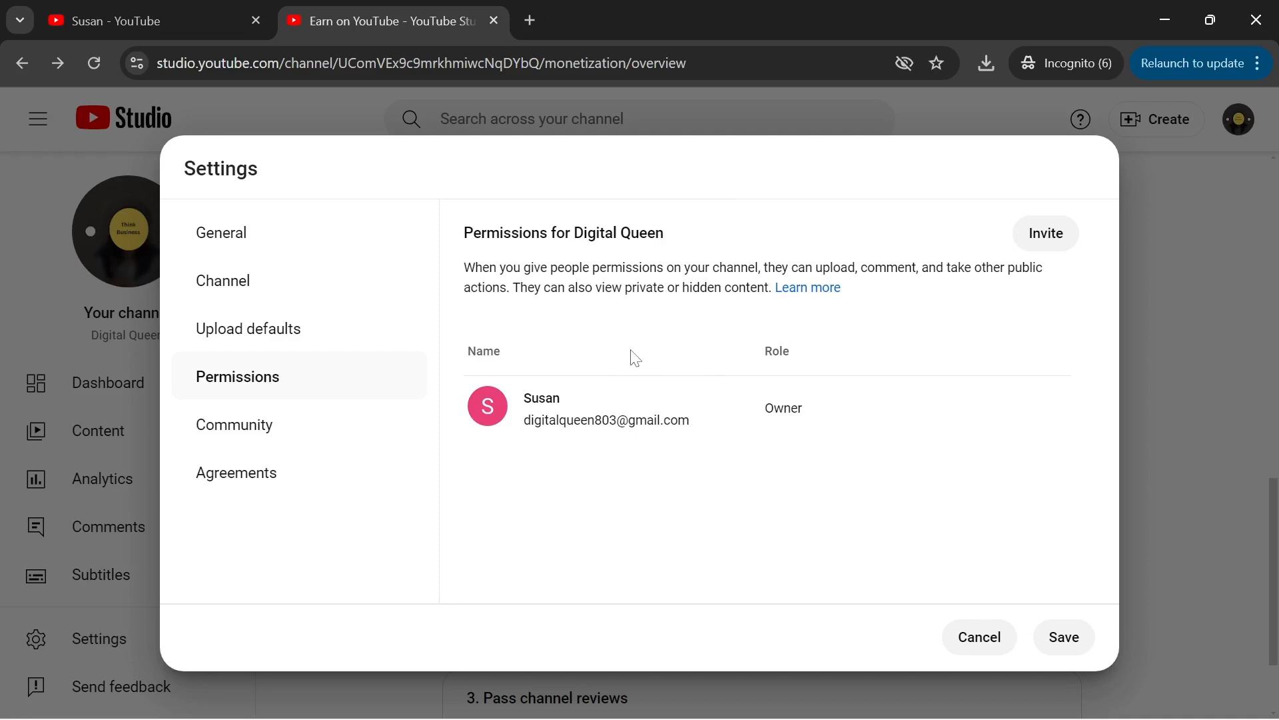
- Choose Nigeria as the country of residence in the Channel's Basic info
click(216, 287)
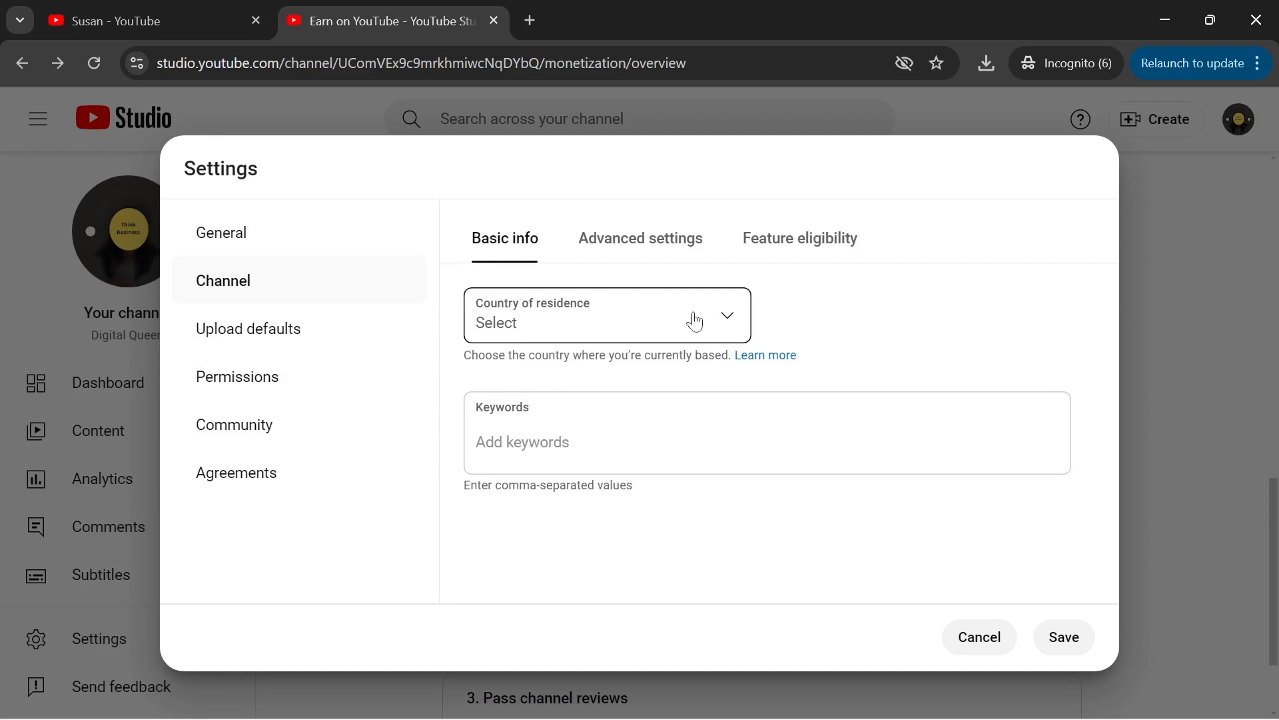
click(730, 323)
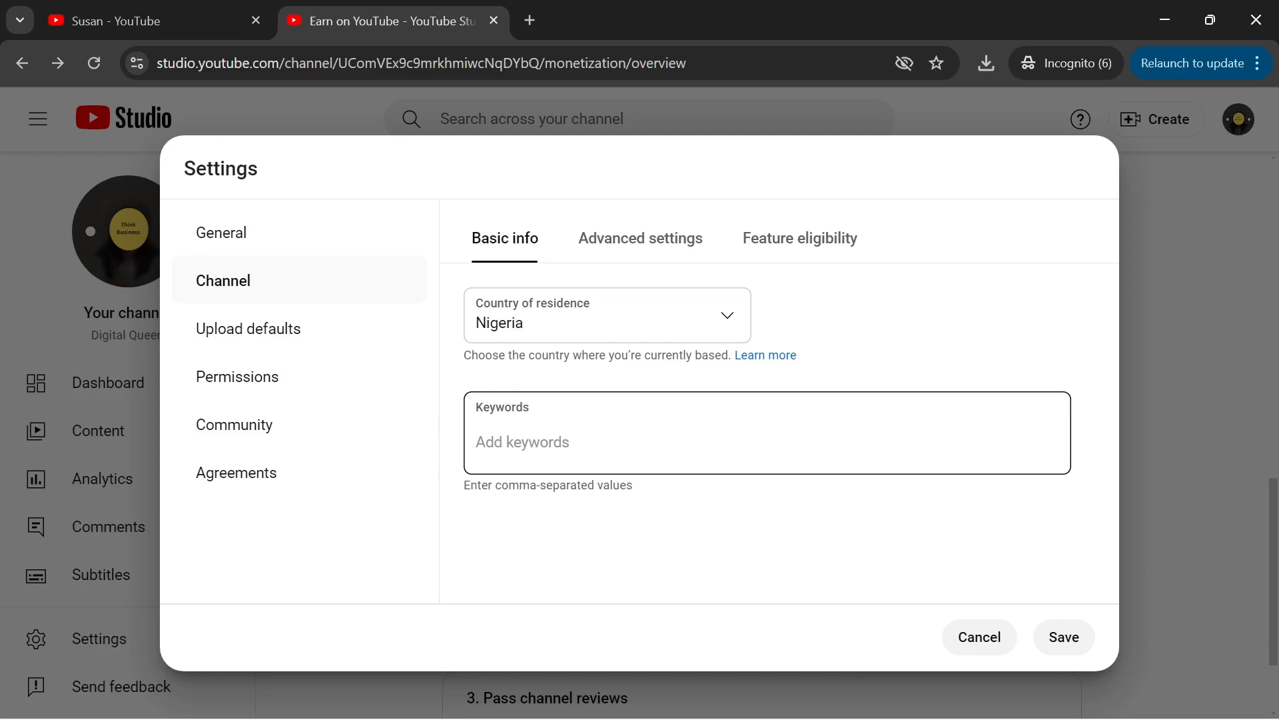
- Enter the keywords 'Tutorials,skill,onlinemarketing' and save them along with the Nigeria country setting
click(609, 426)
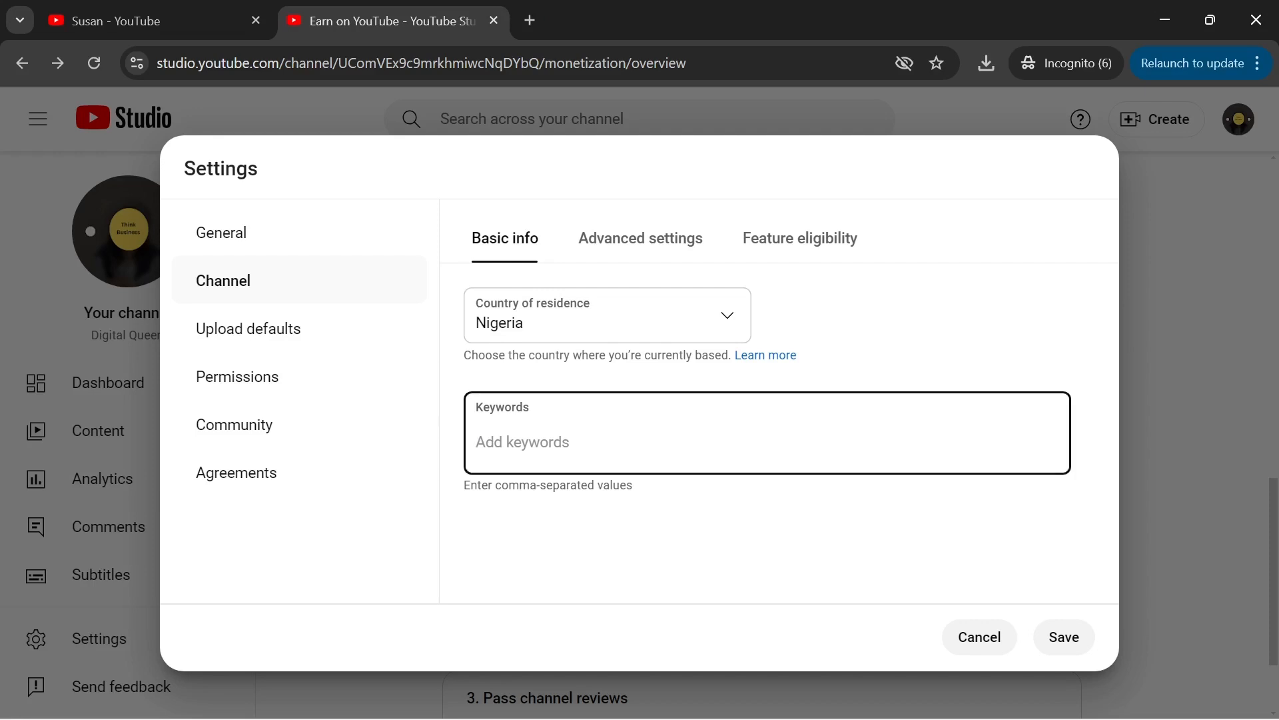
text(Tutorials,ski)
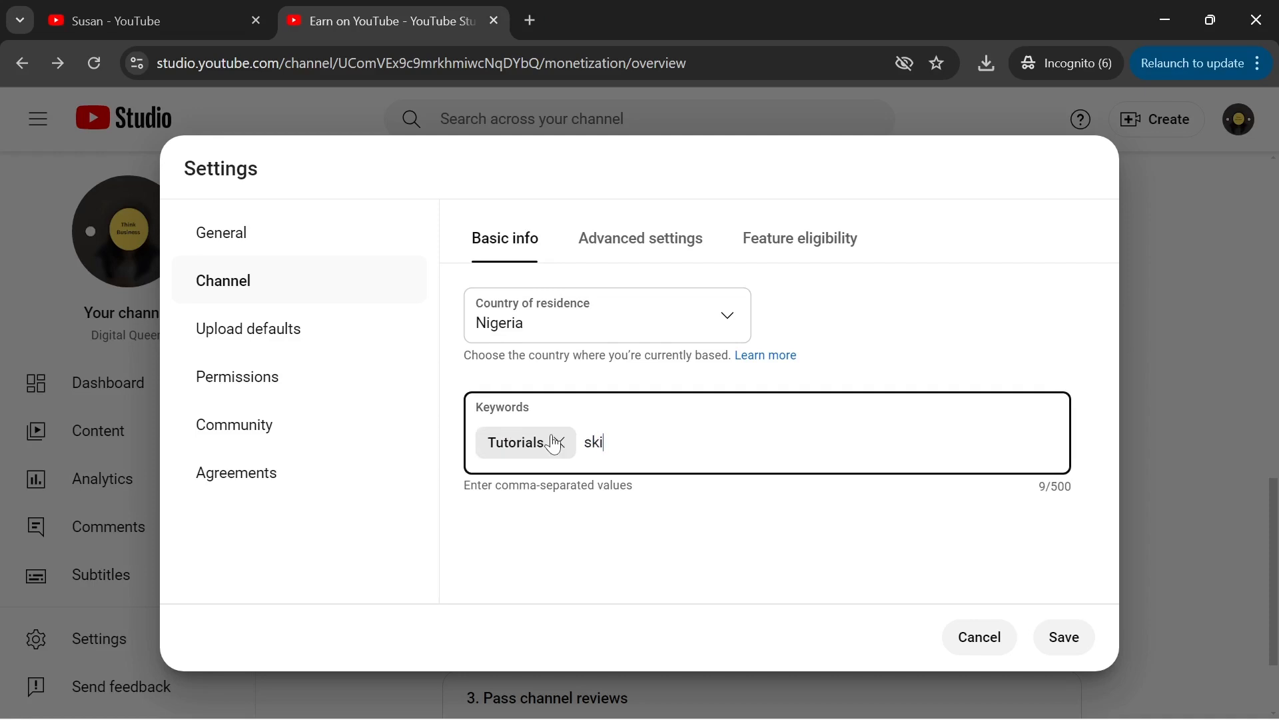
text(ll,online)
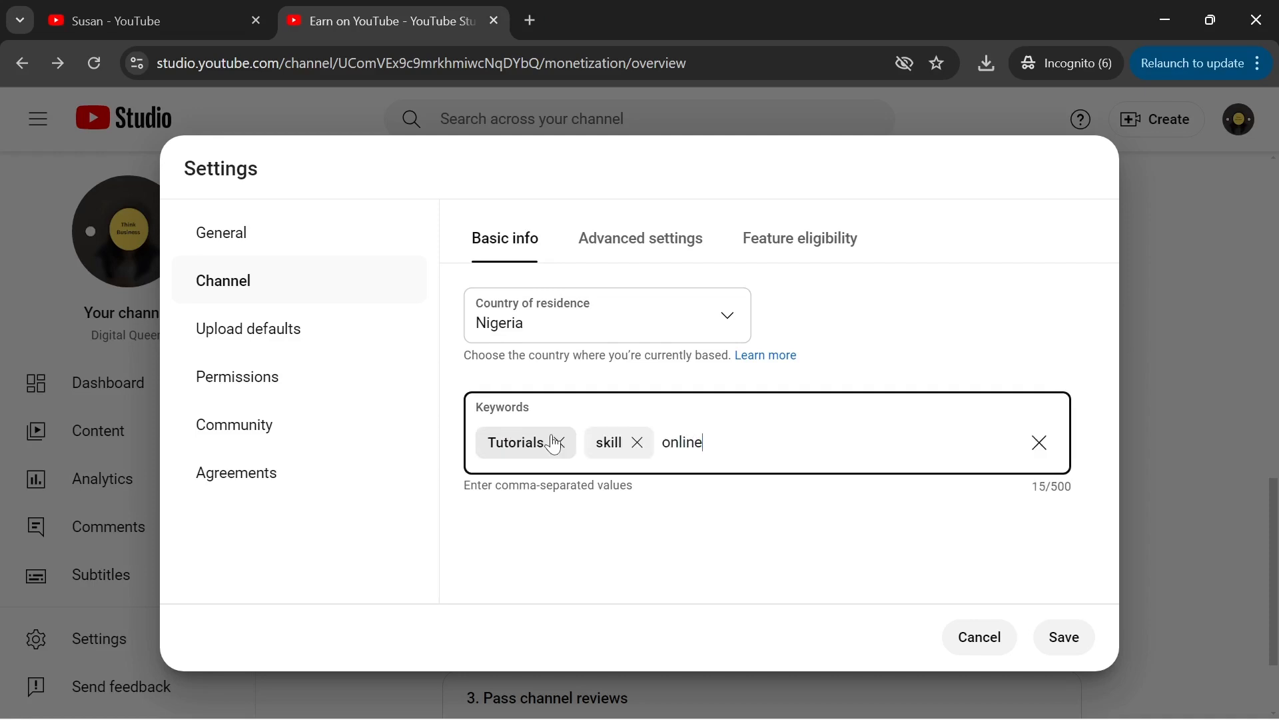
text(marketing)
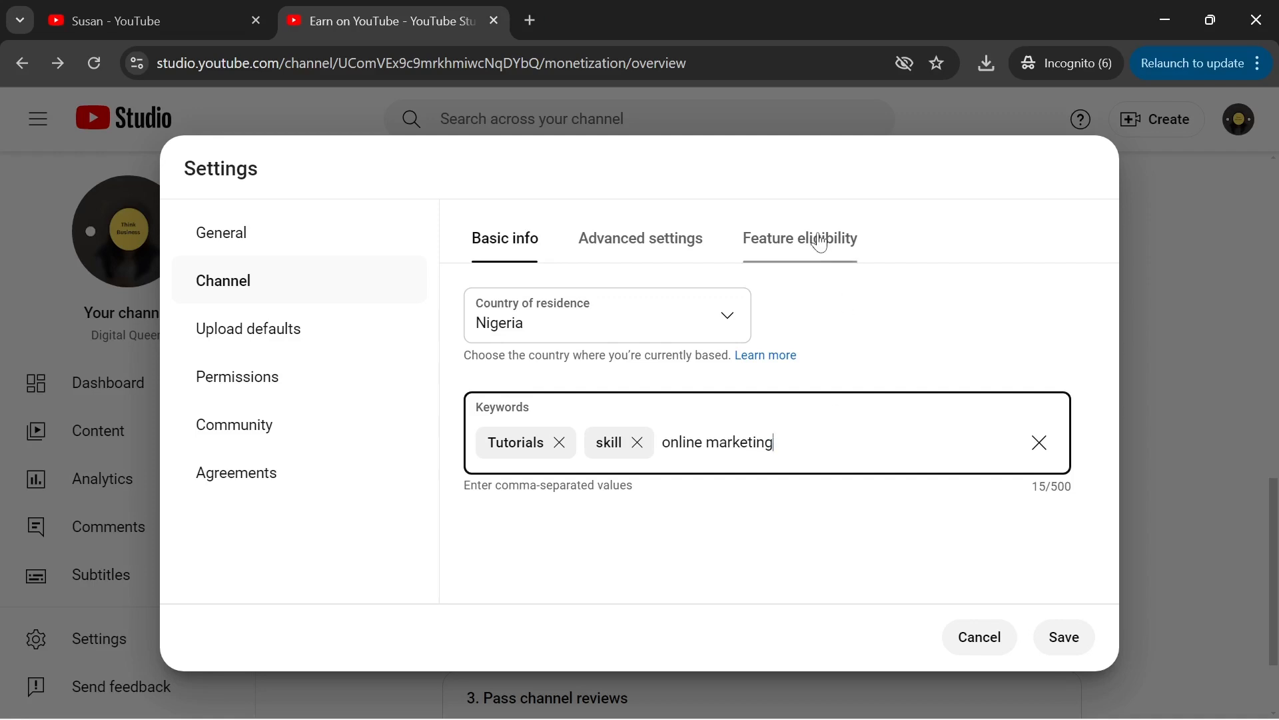
click(1066, 639)
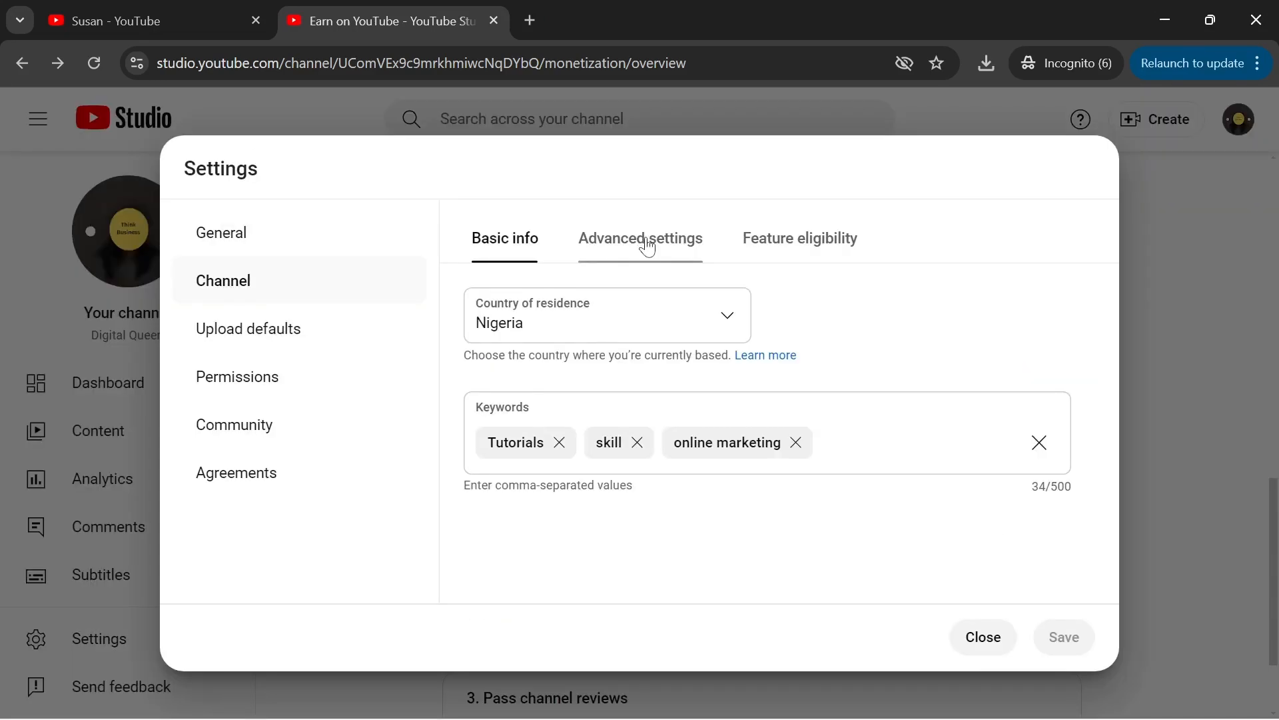
- In Advanced settings choose 'No, set this channel as not made for kids', then view Feature eligibility
click(646, 247)
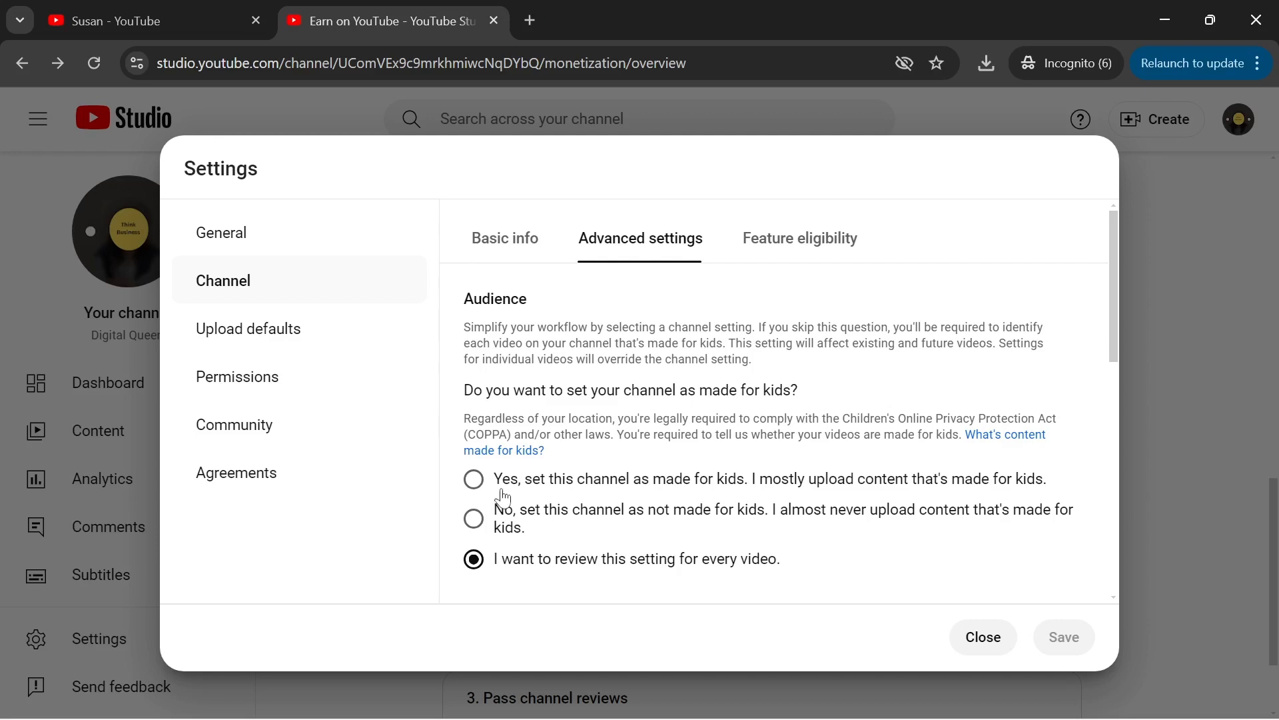
click(473, 519)
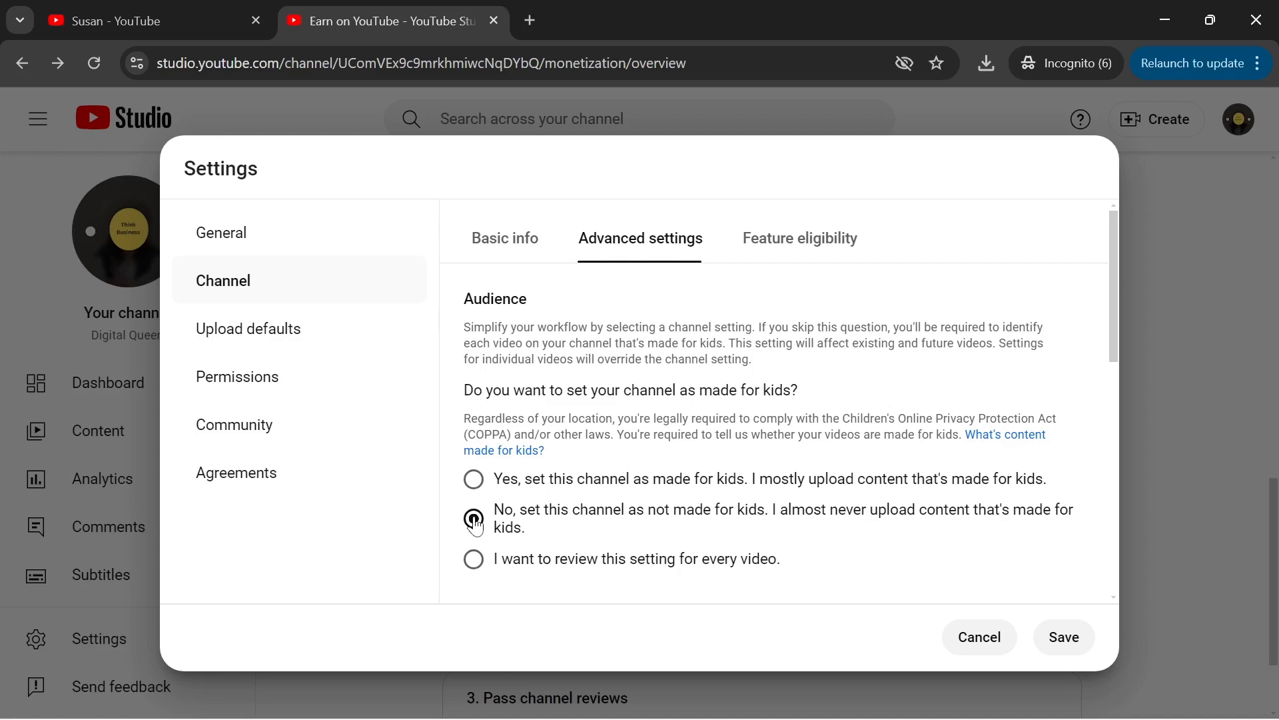
click(800, 237)
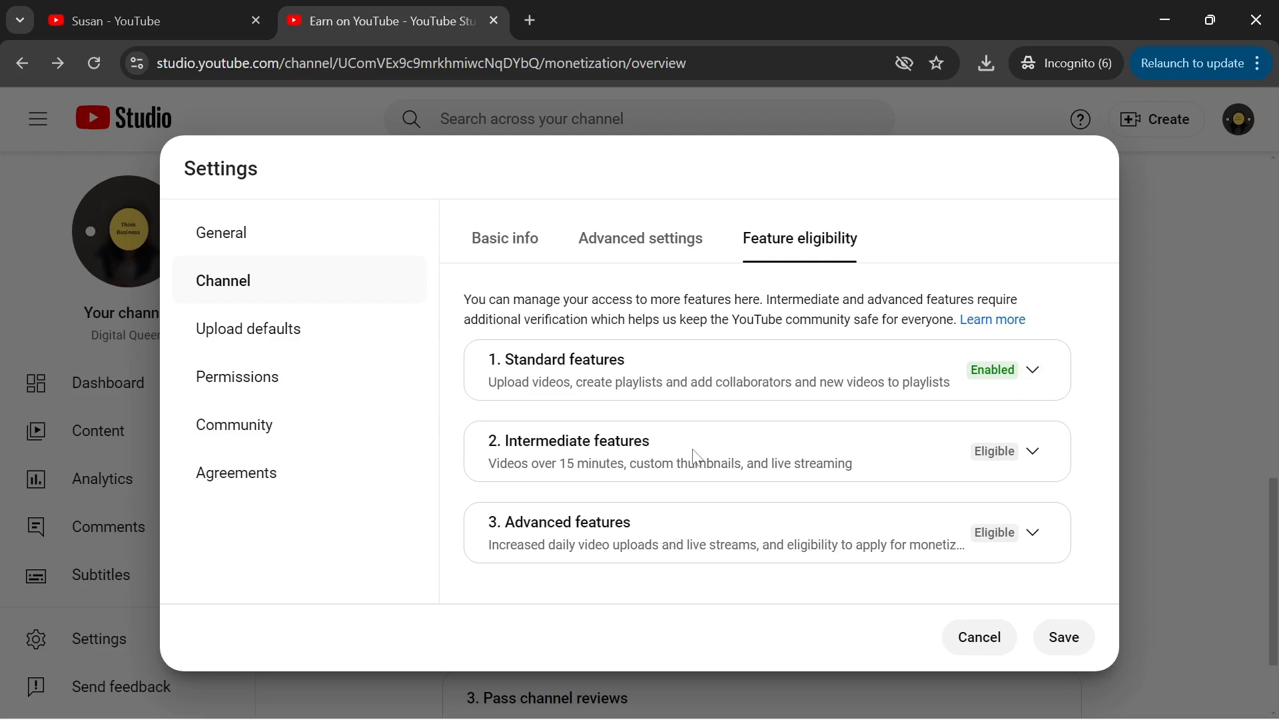
- Check the Intermediate features requirements and begin phone verification by text message, country Nigeria
click(1033, 452)
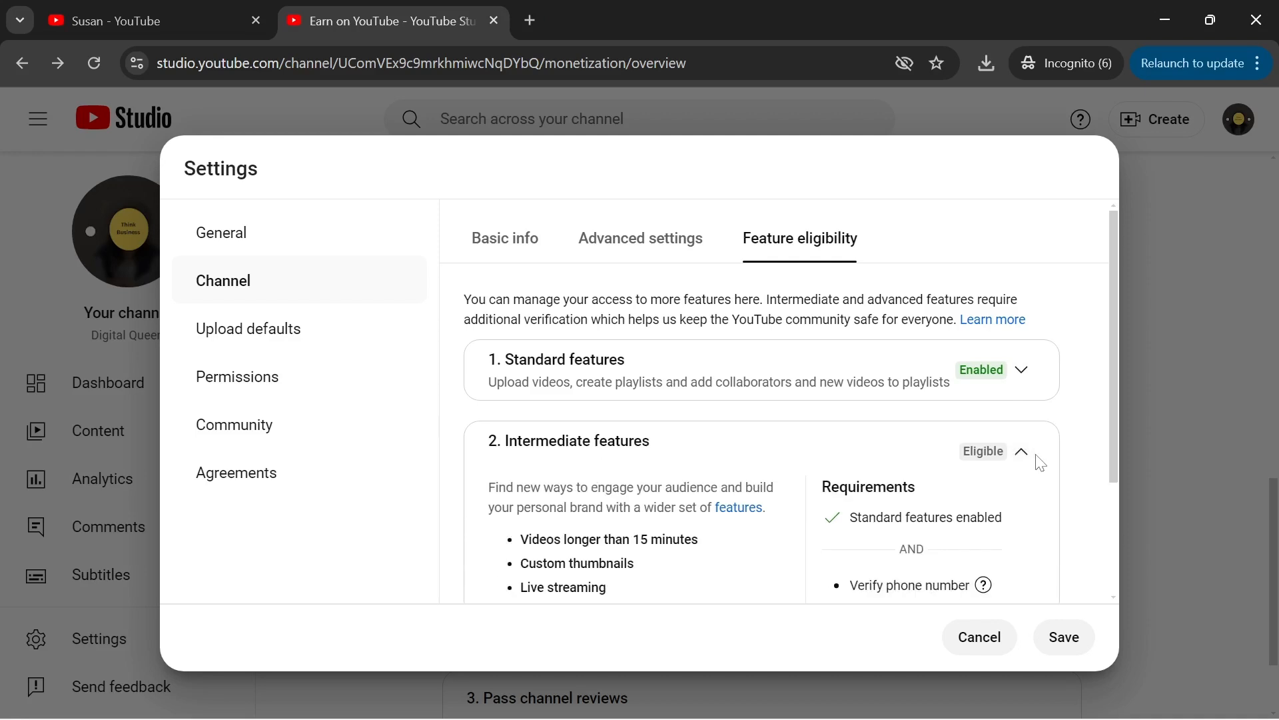
drag(1115, 360, 1115, 443)
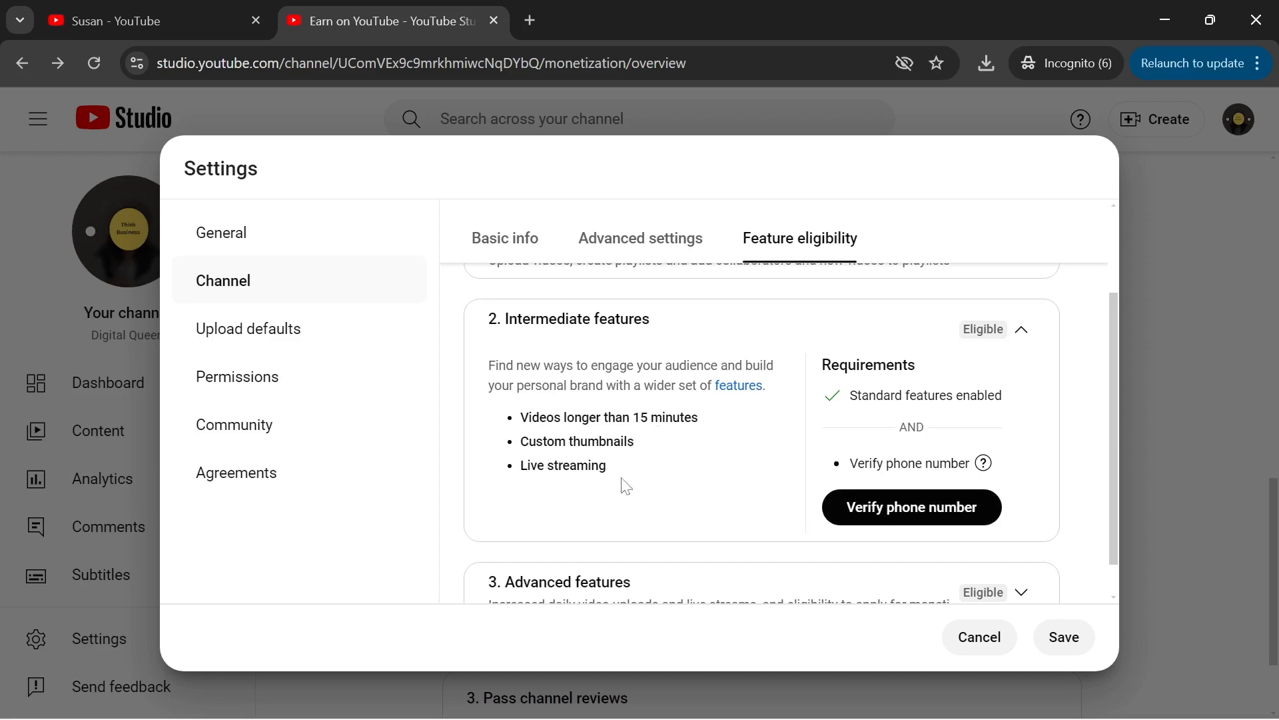
click(906, 513)
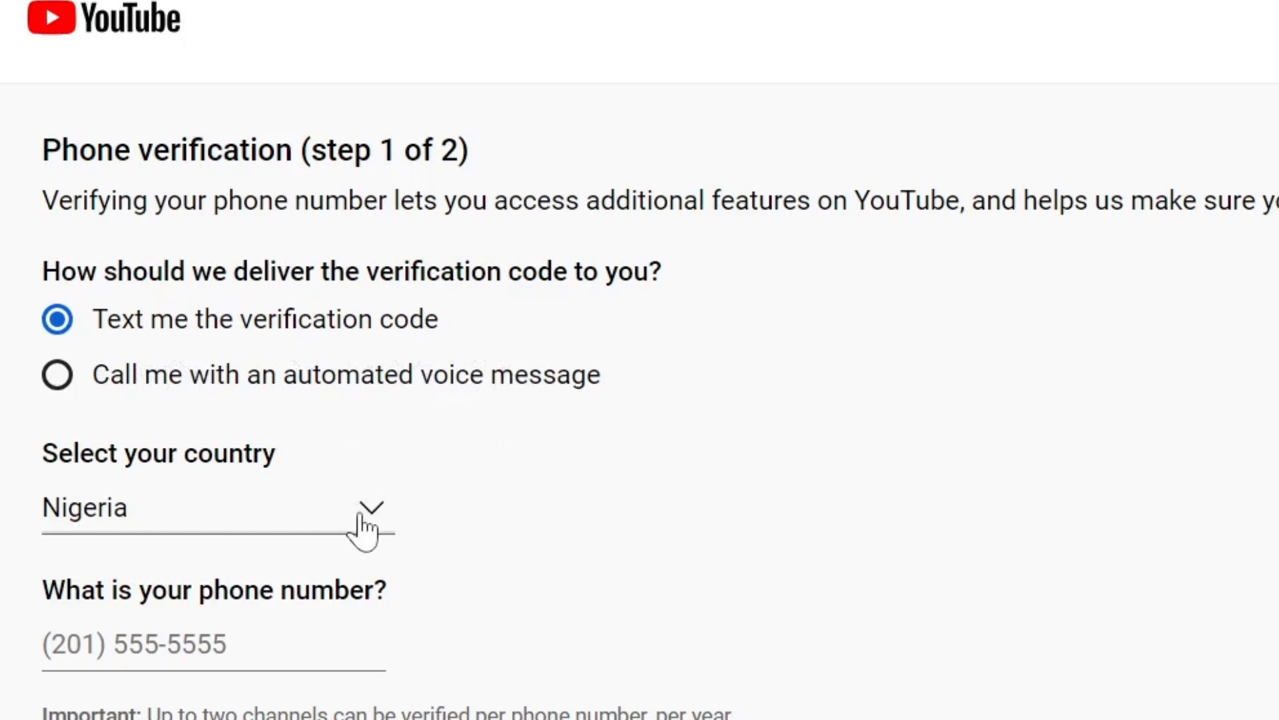
- Enter the channel's phone number, then submit the texted verification code
click(134, 644)
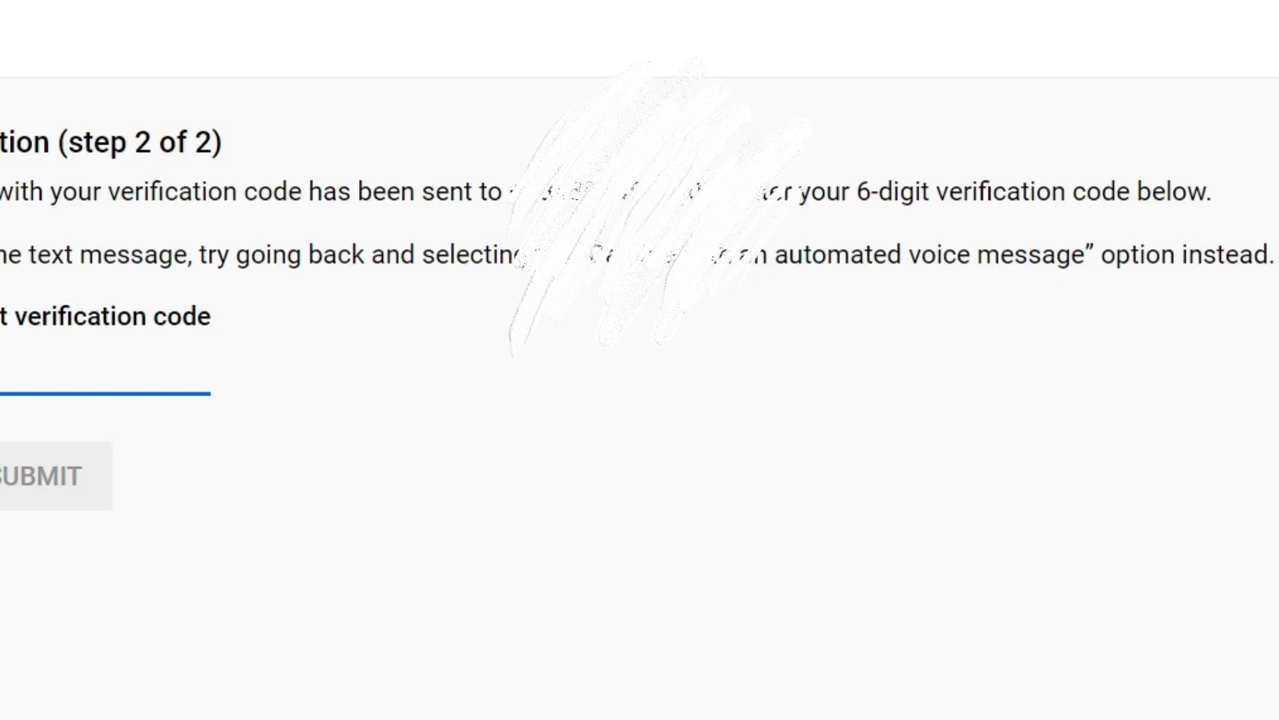
click(29, 488)
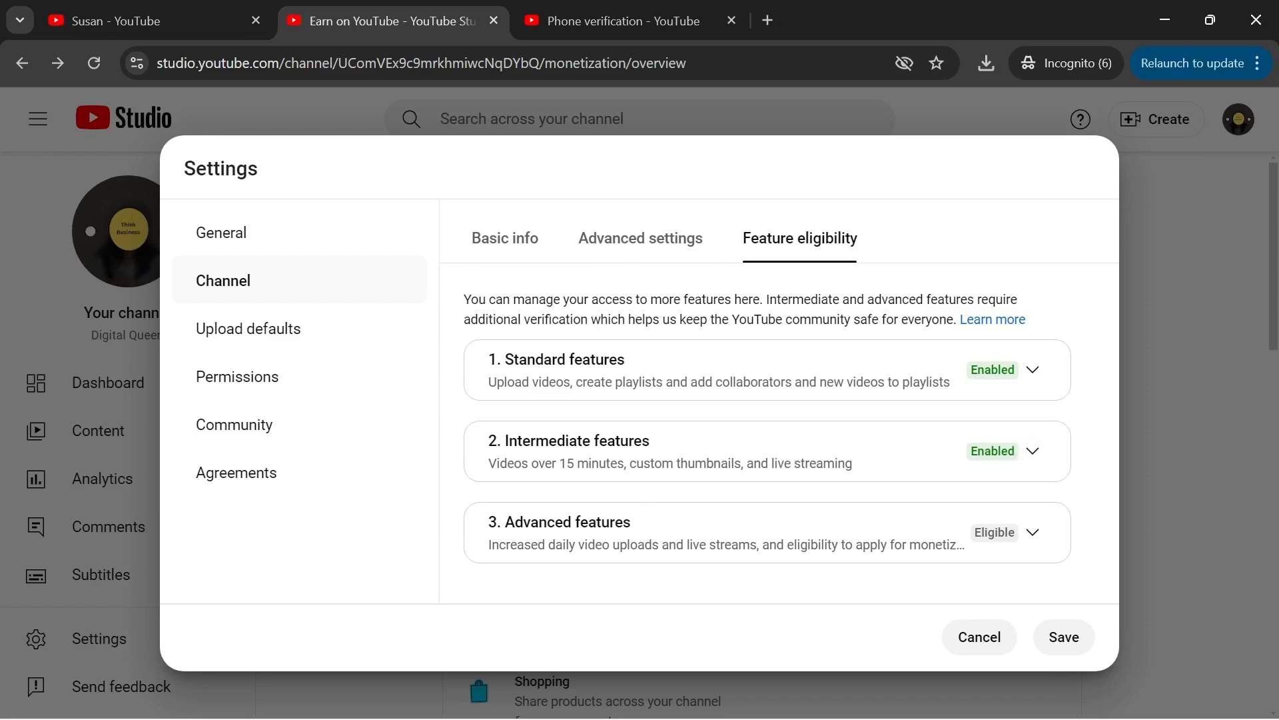
- Confirm the Intermediate features requirements are met, then save and close the channel settings
click(1033, 459)
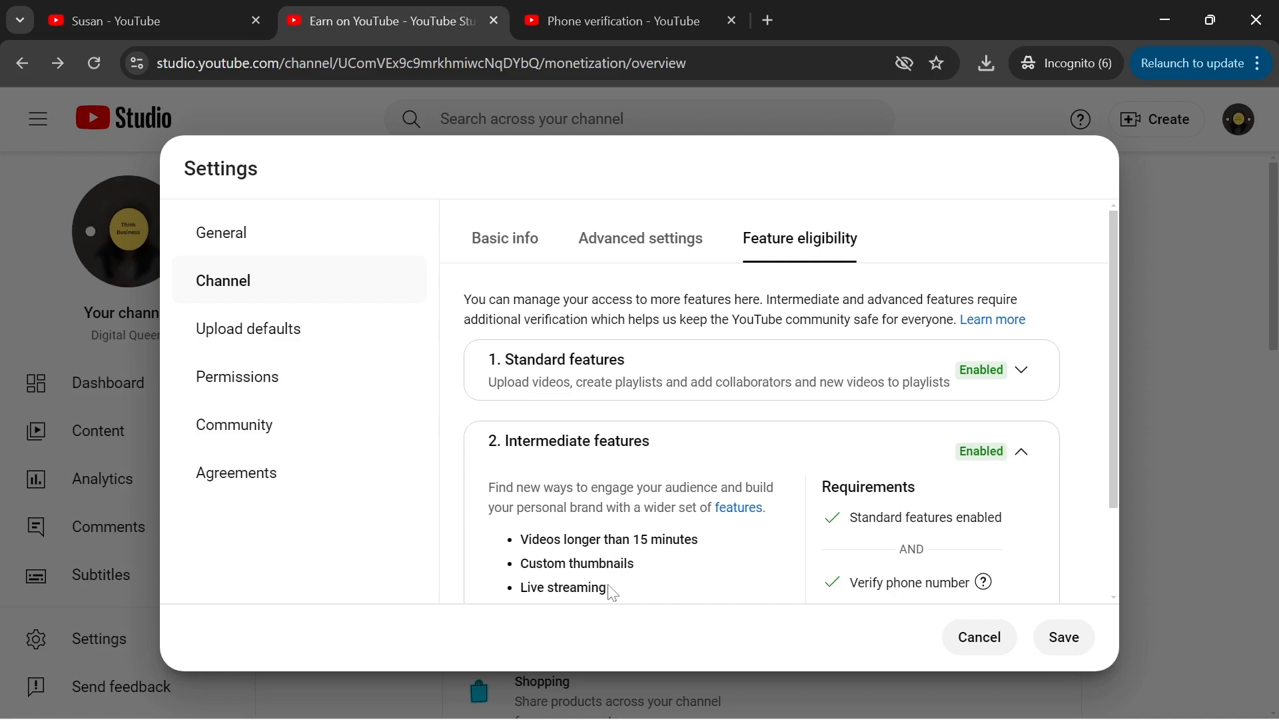
scroll(612, 592, down, 3)
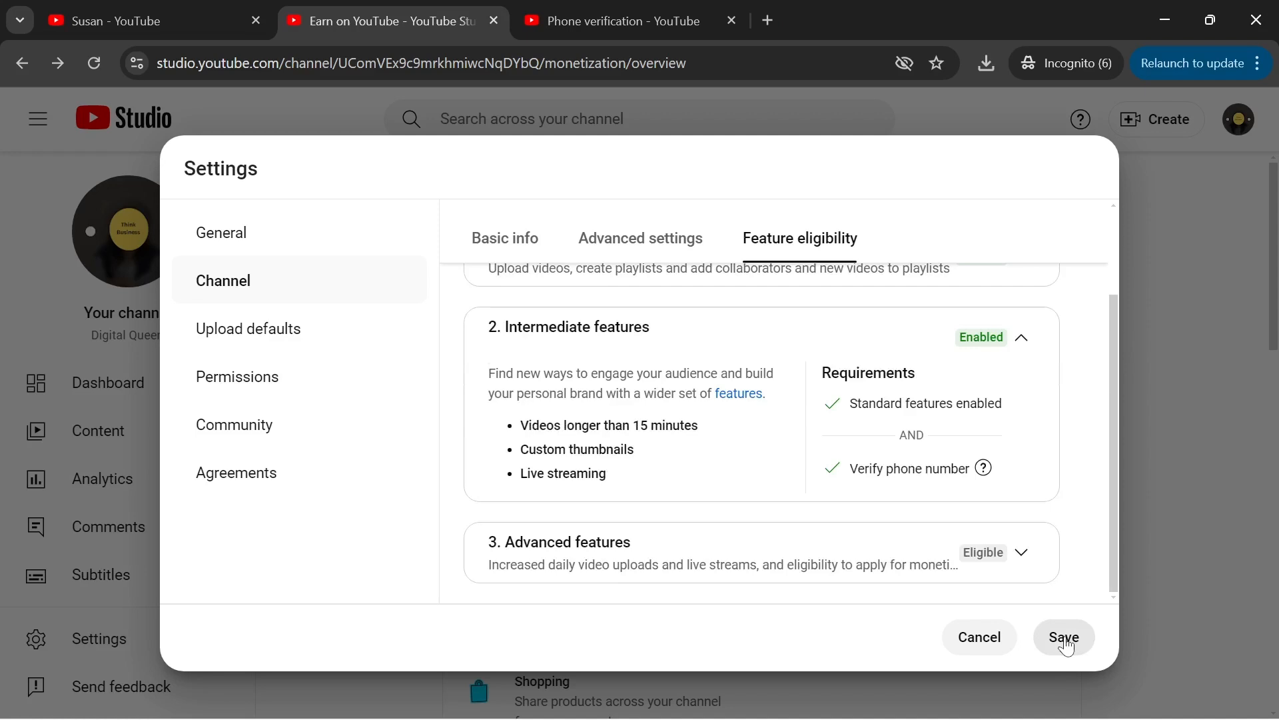
click(1064, 638)
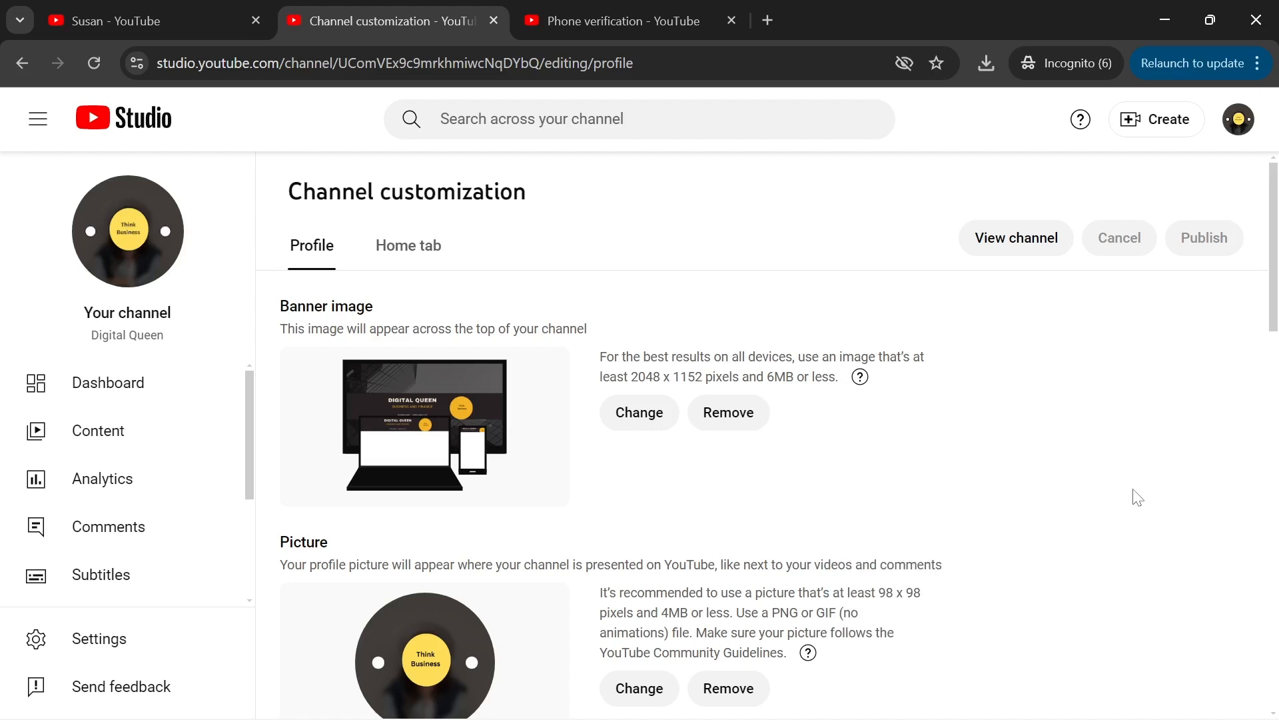
click(1165, 130)
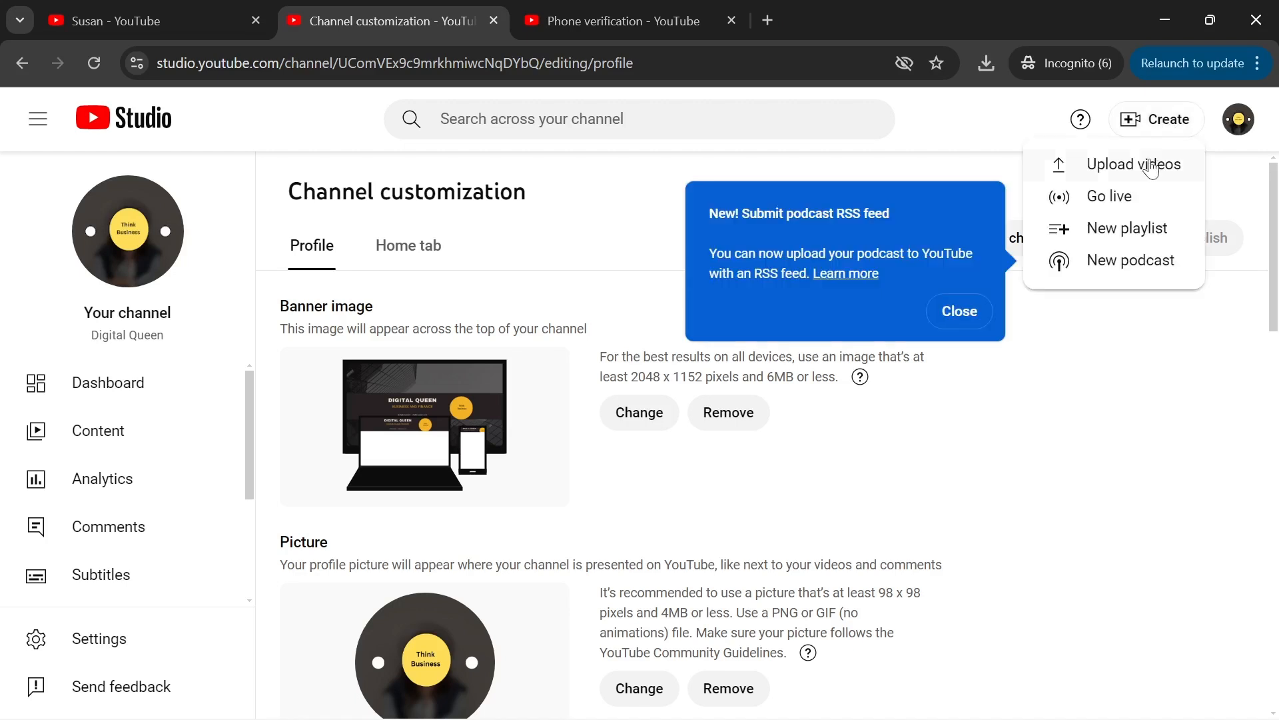
click(1151, 166)
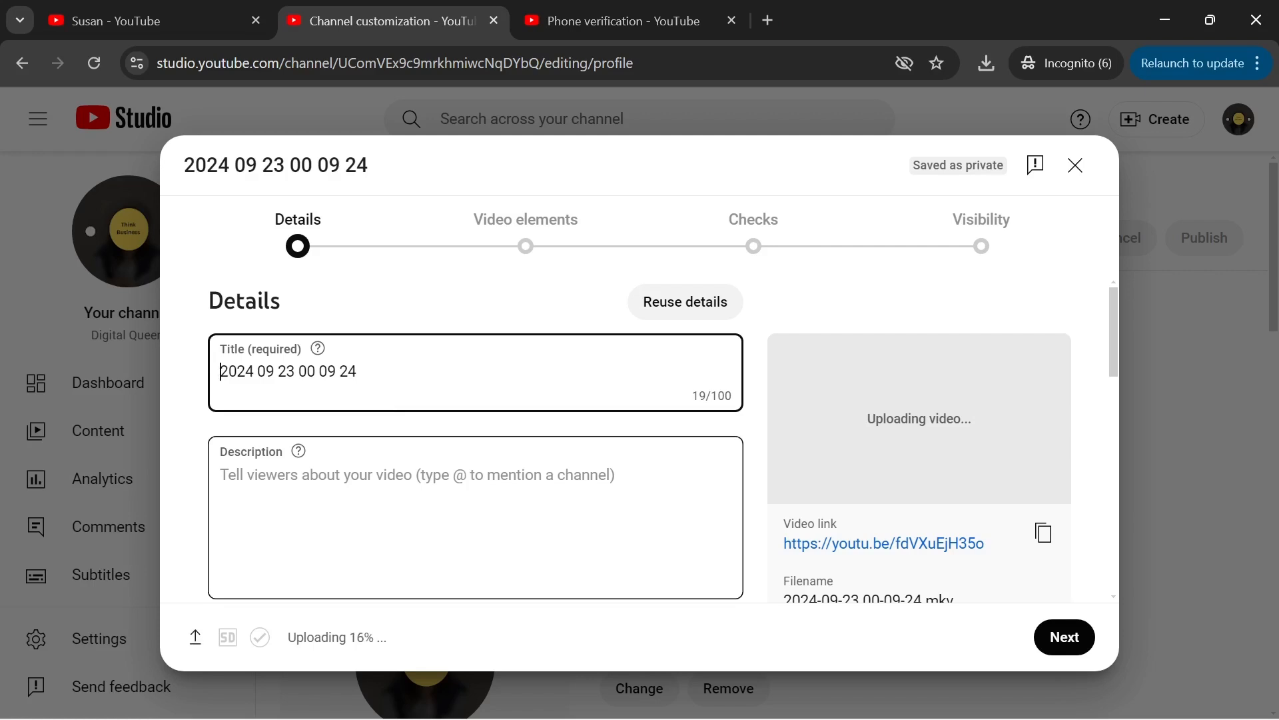
scroll(232, 474, down, 4)
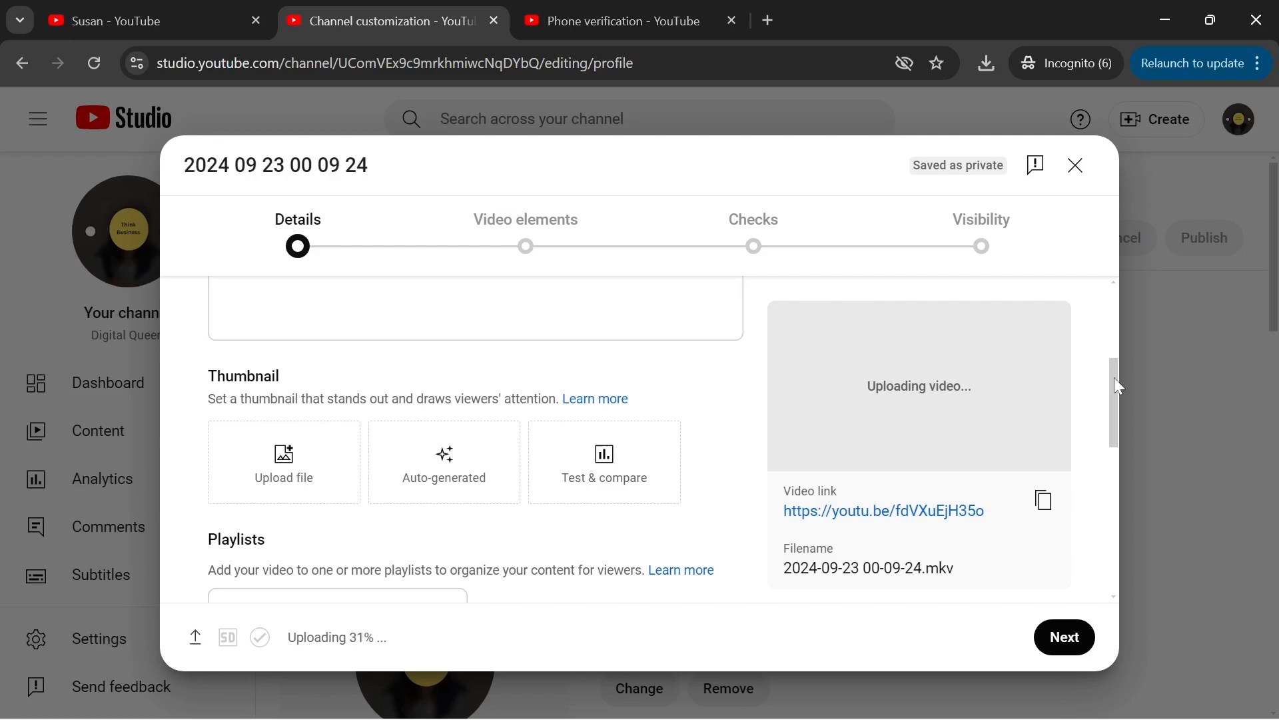
drag(1115, 387, 1110, 492)
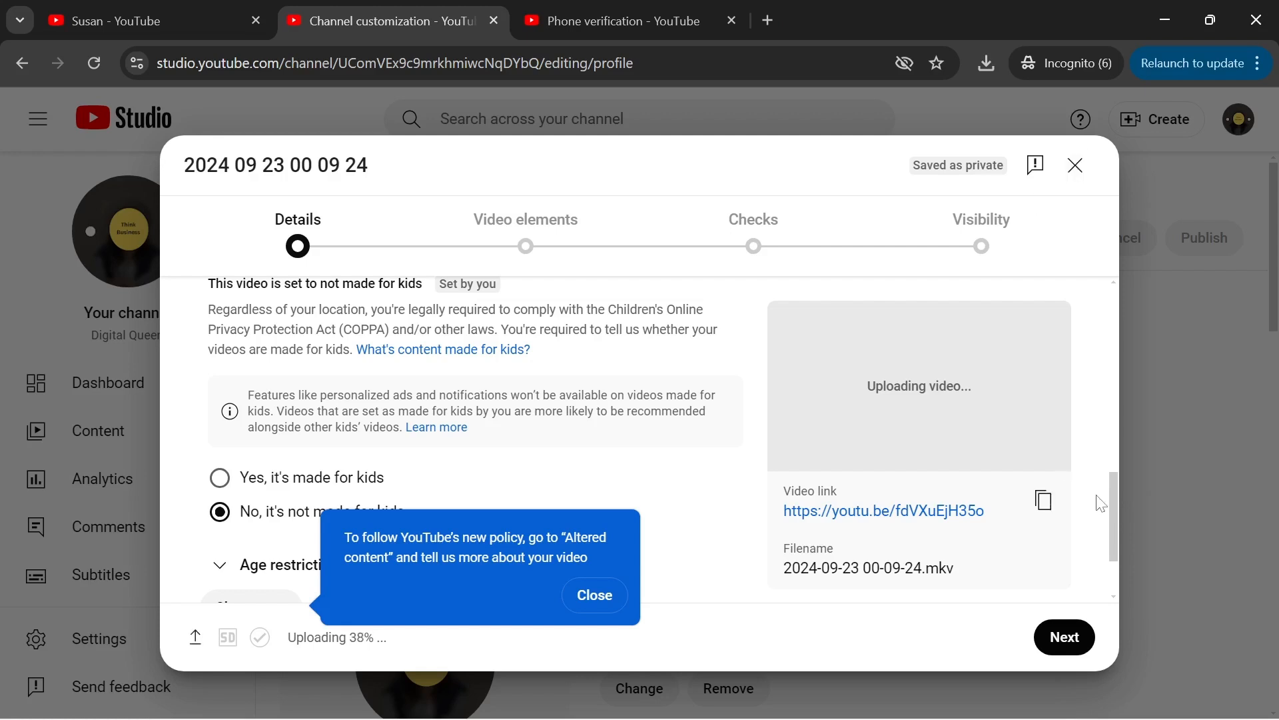
drag(1112, 488, 1122, 369)
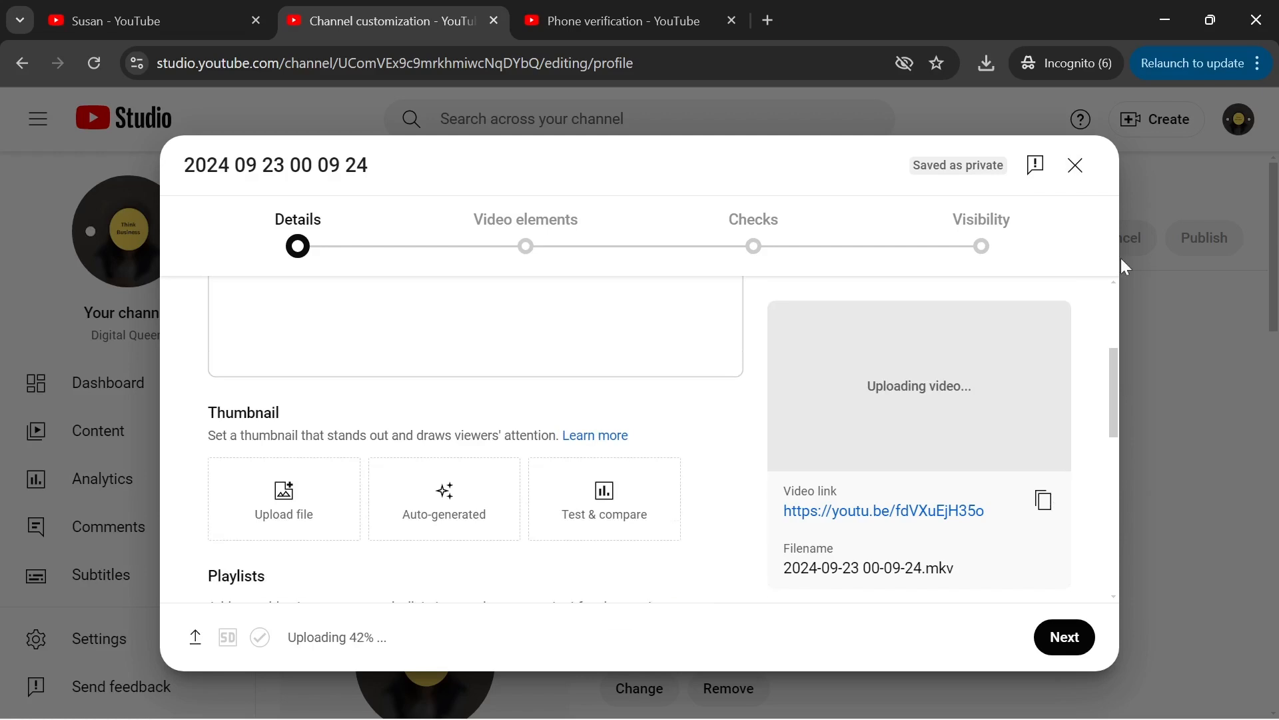